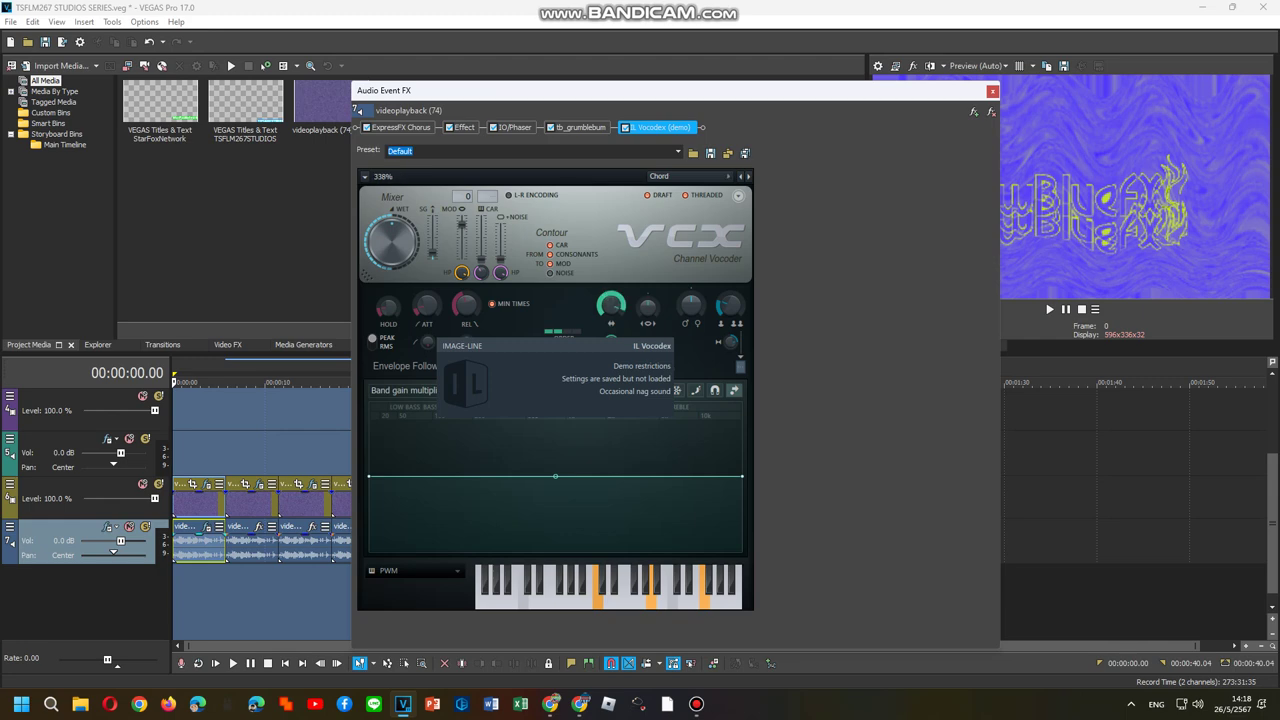
Switch the Vocodex carrier tone on the first audio event to Machine and finally to Machine 2.
left_click(450, 570)
left_click(517, 597)
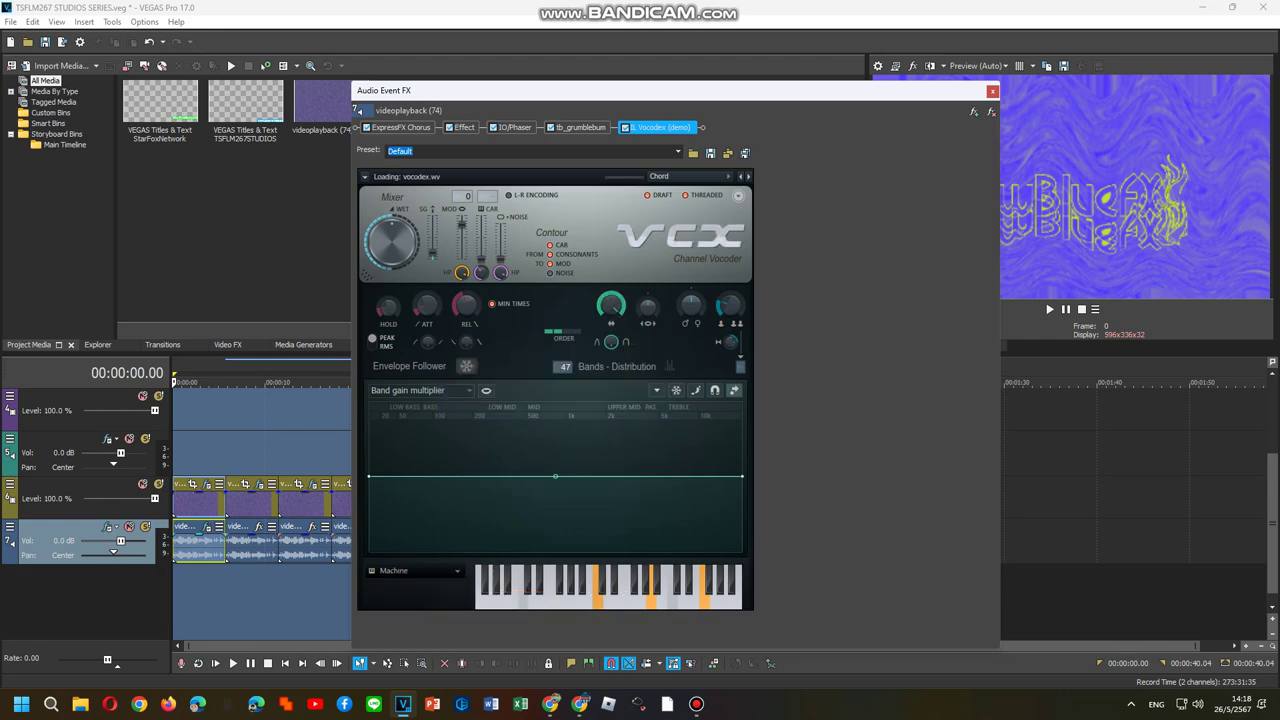
left_click(450, 570)
left_click(519, 584)
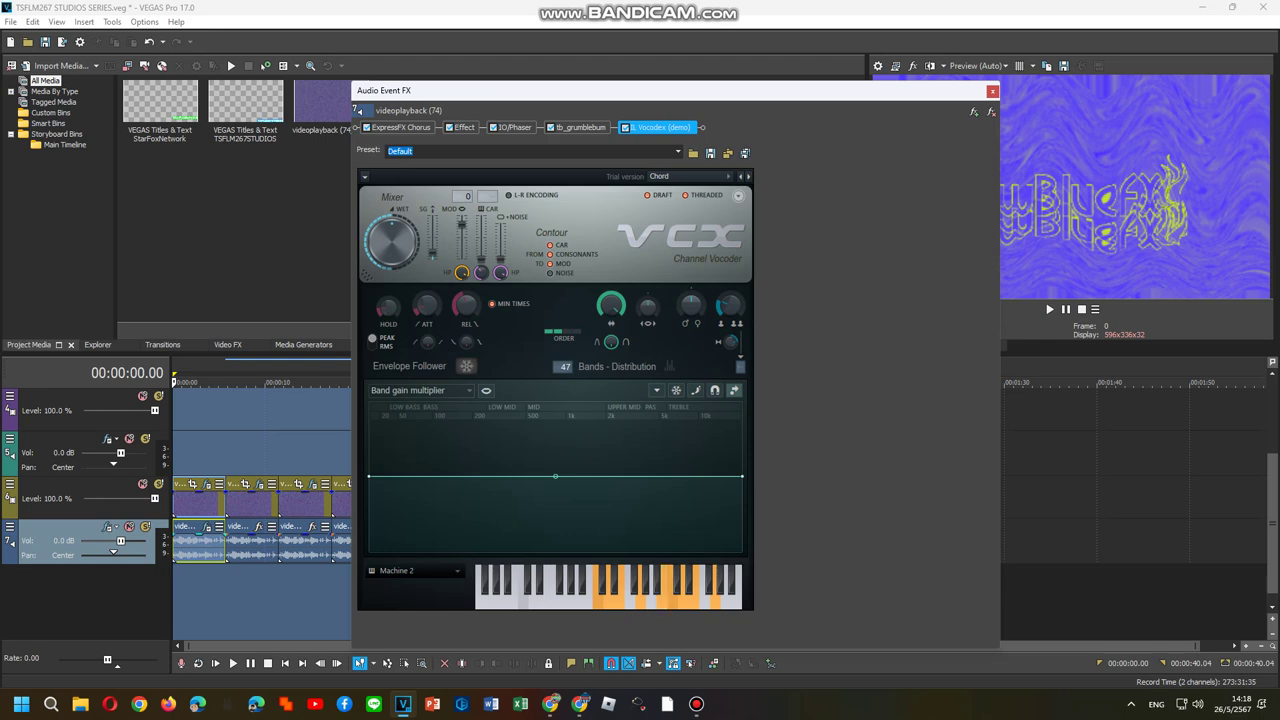
Apply the Audioup V2 effects package to the second audio event on the lowest track.
right_click(266, 545)
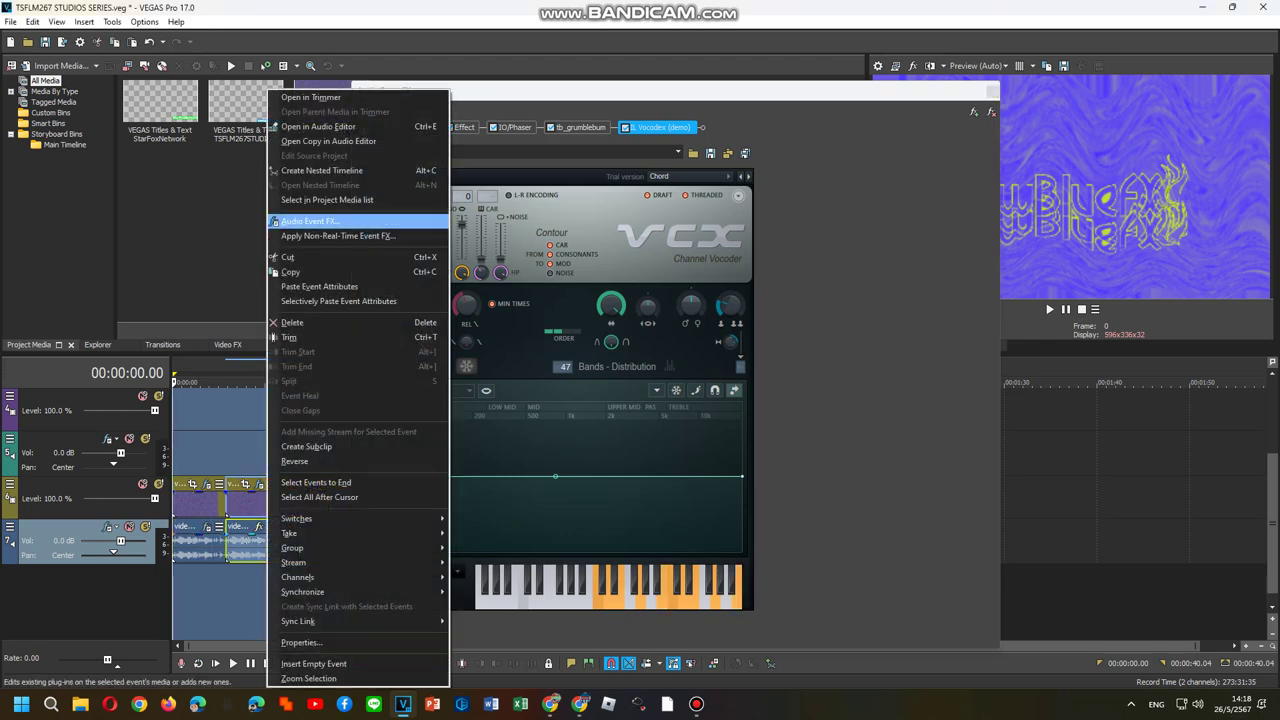
left_click(308, 220)
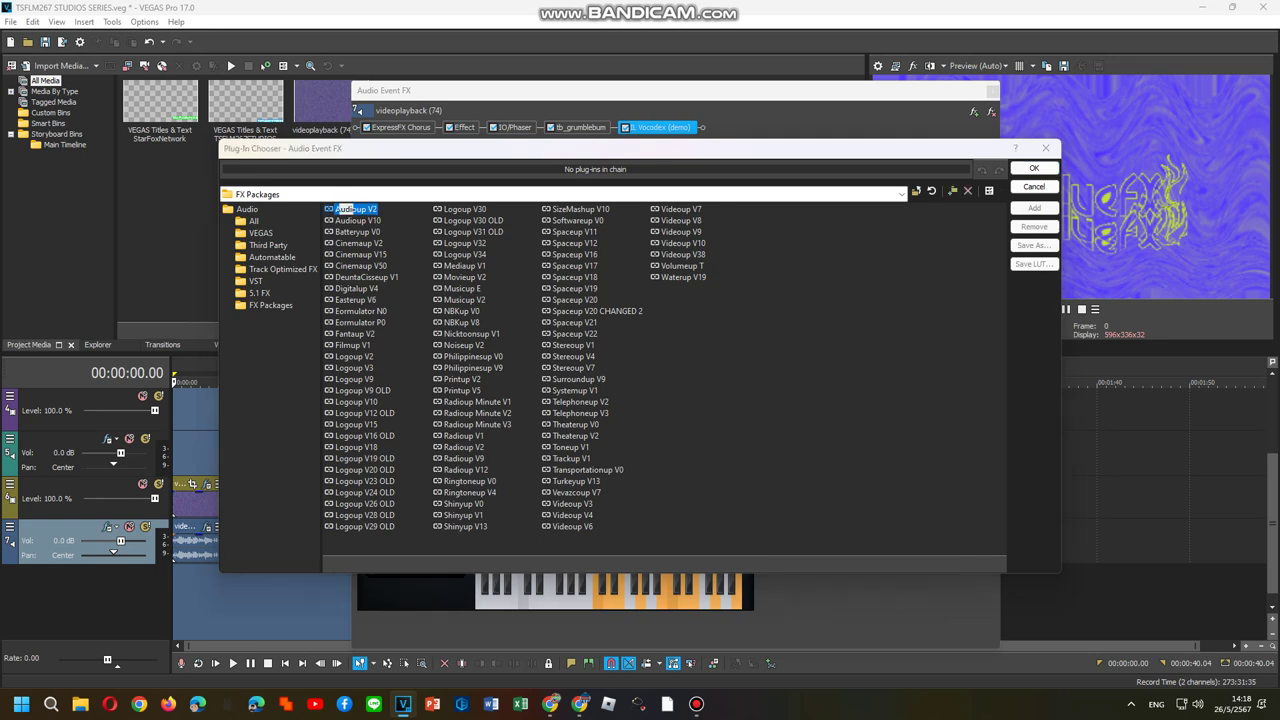
left_click(1016, 166)
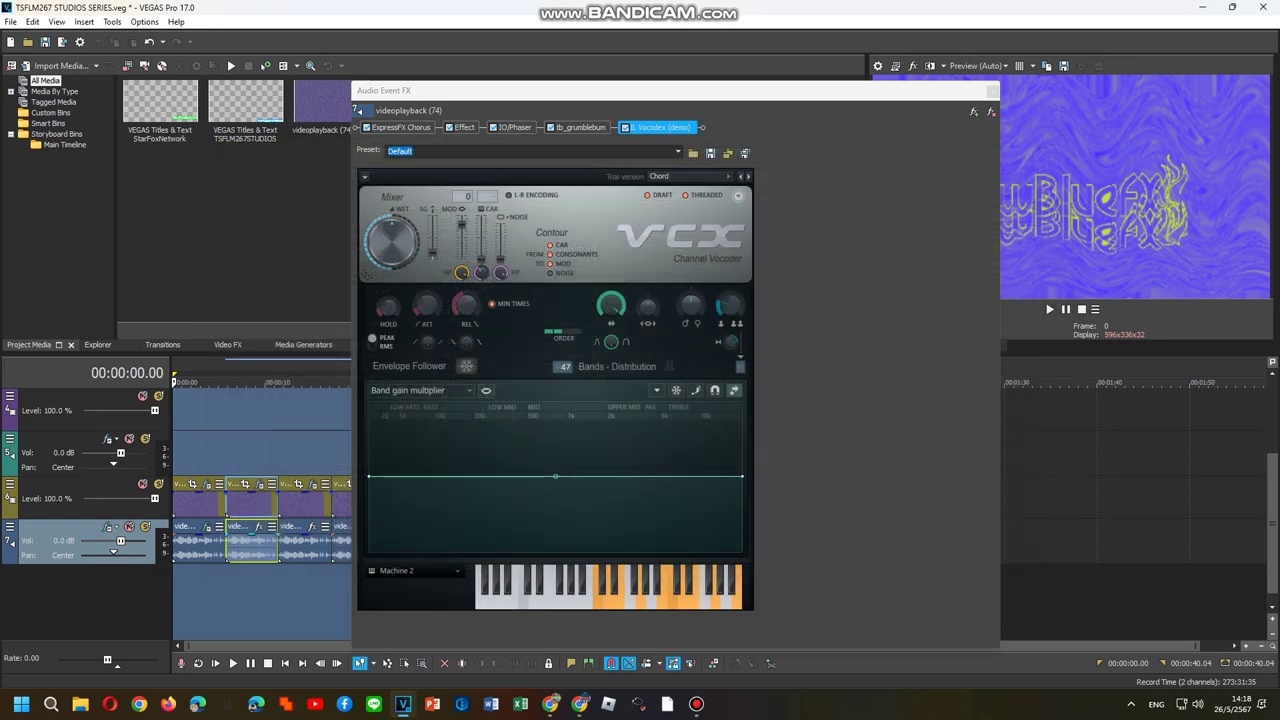
Configure the second event's Vocodex with the Elderly preset, the Power carrier tone and extra notes on the carrier keyboard.
left_click(670, 176)
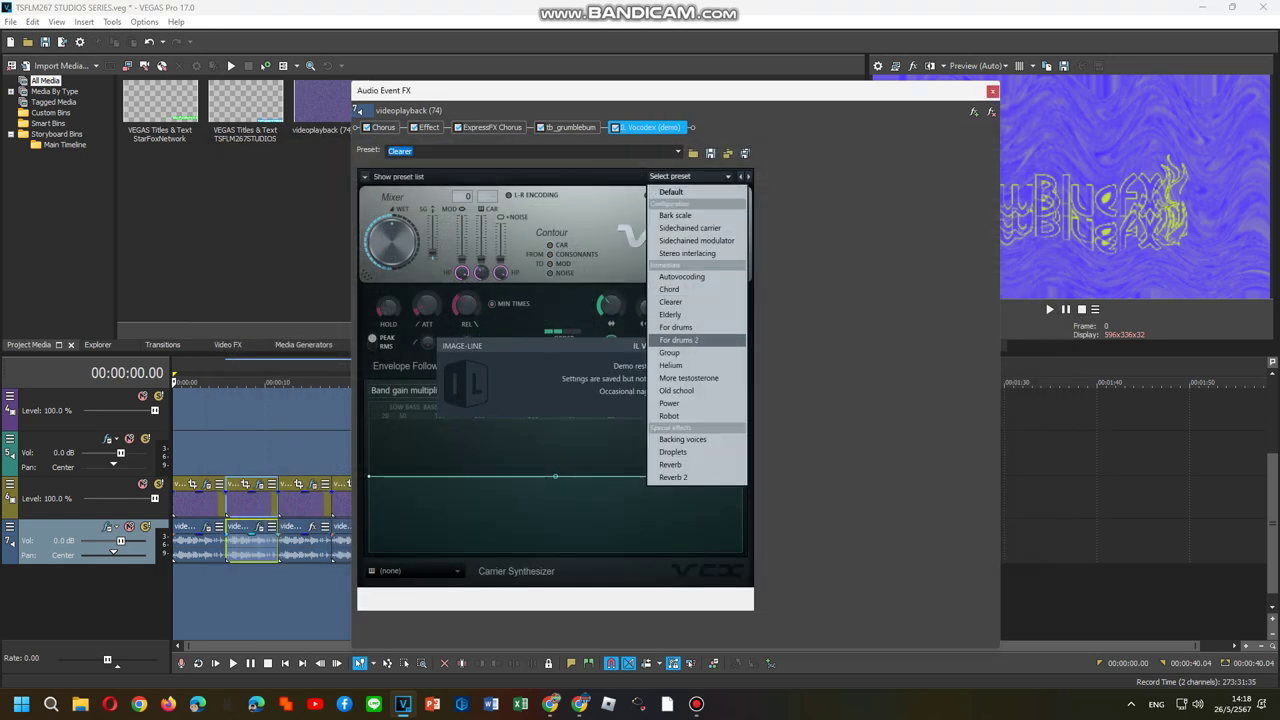
left_click(660, 314)
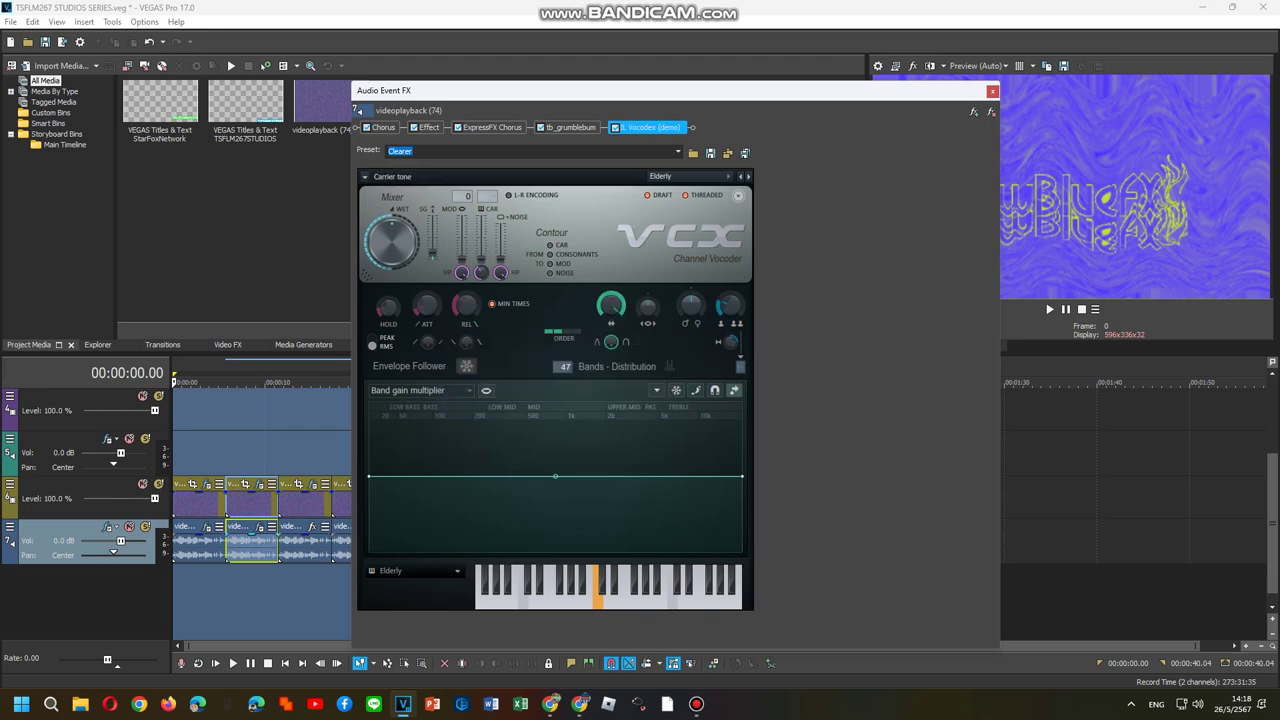
left_click(415, 570)
left_click(565, 609)
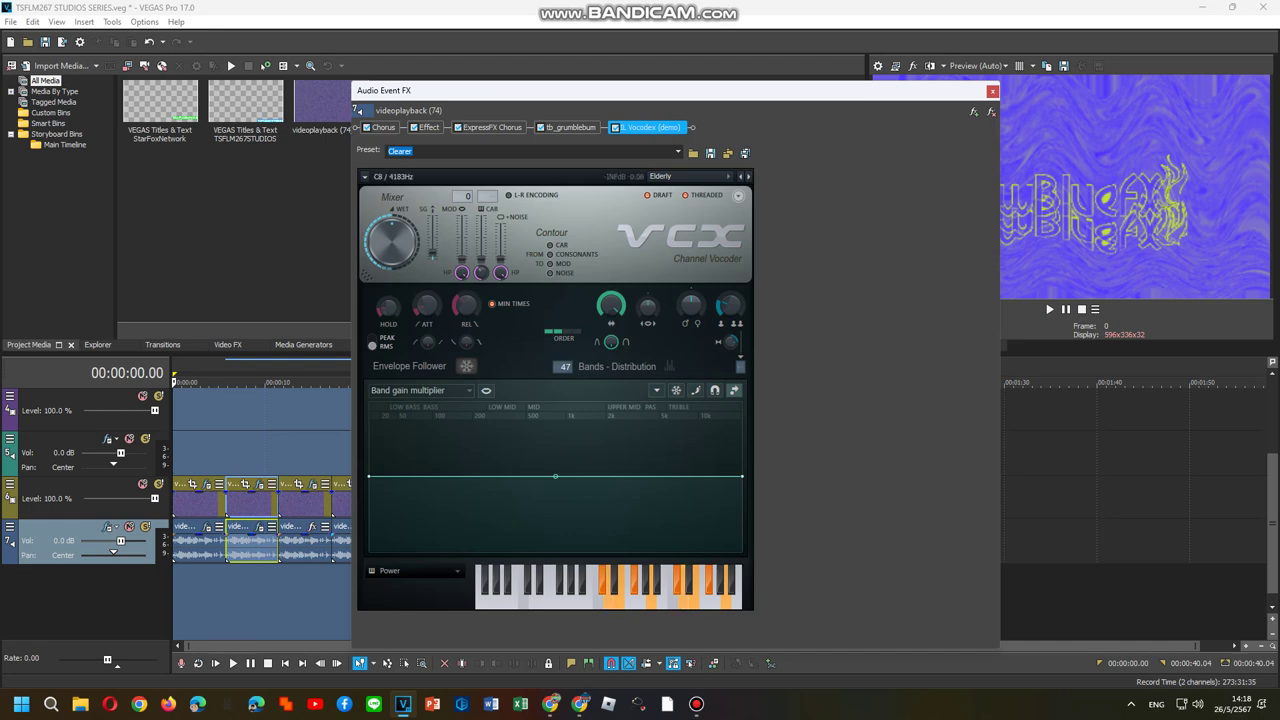
left_click(737, 596)
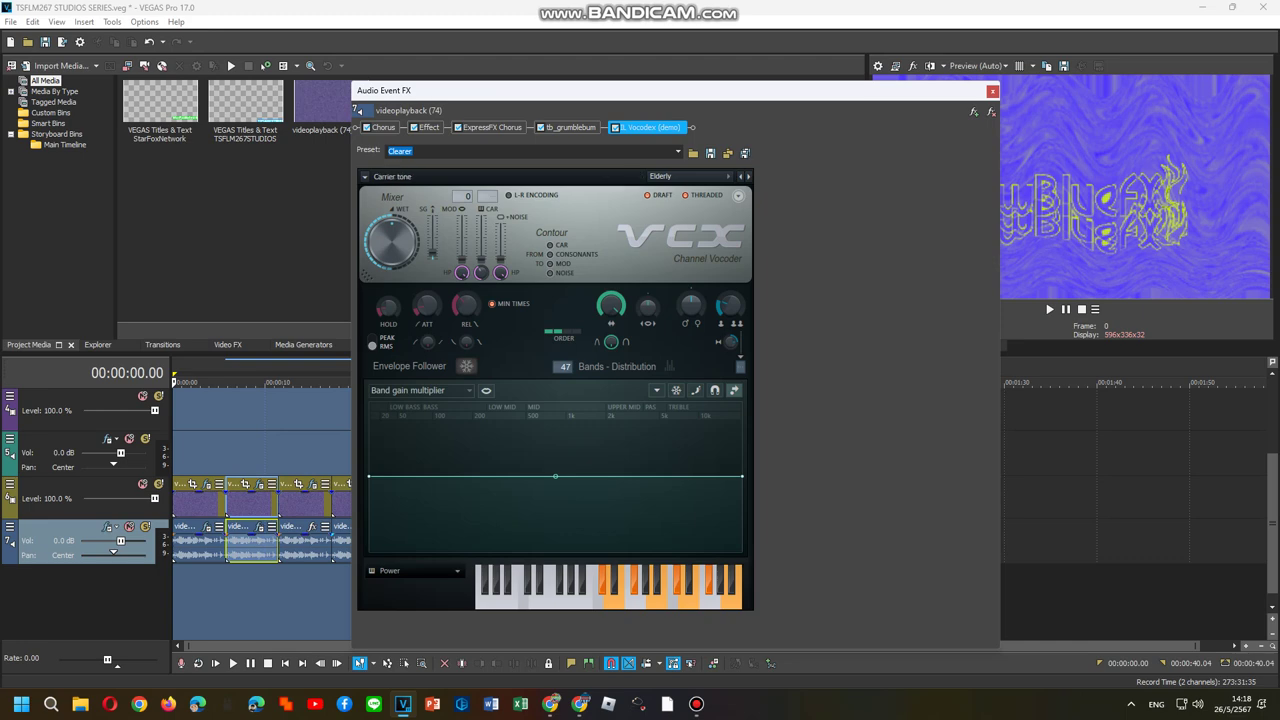
Apply the Stereoup V7 effects package to the third audio event.
right_click(321, 545)
left_click(365, 221)
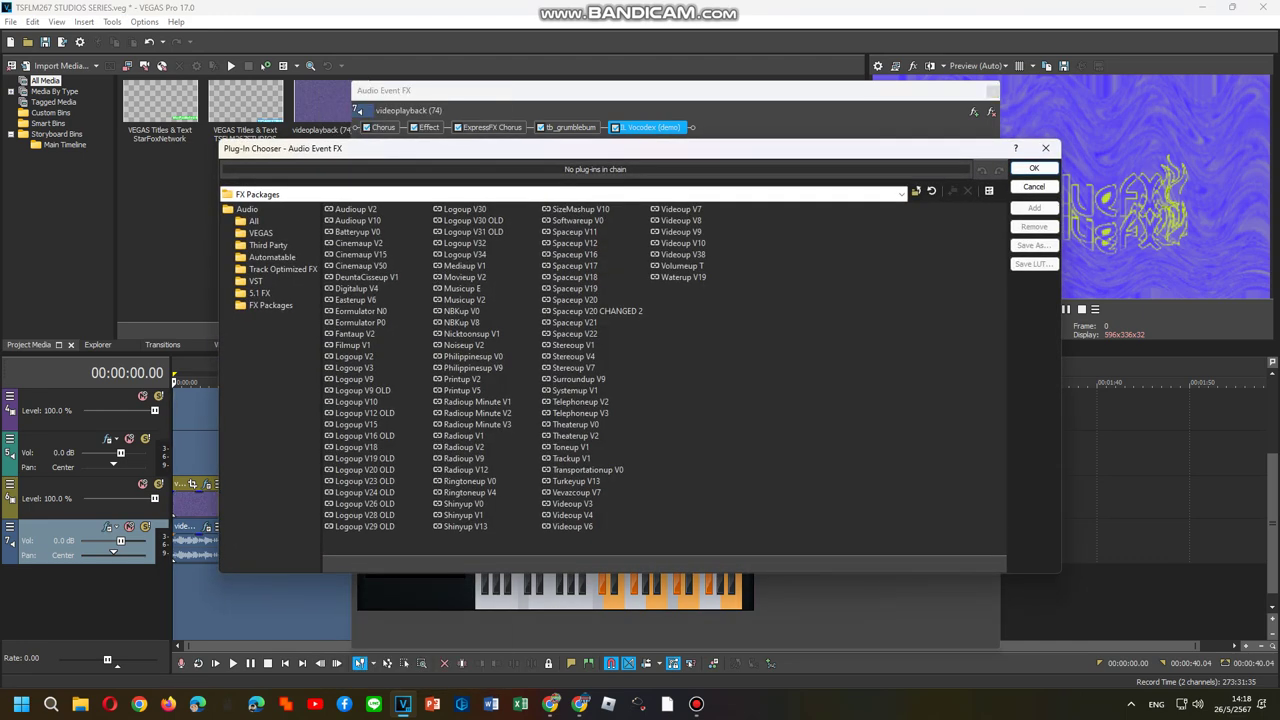
double_click(573, 368)
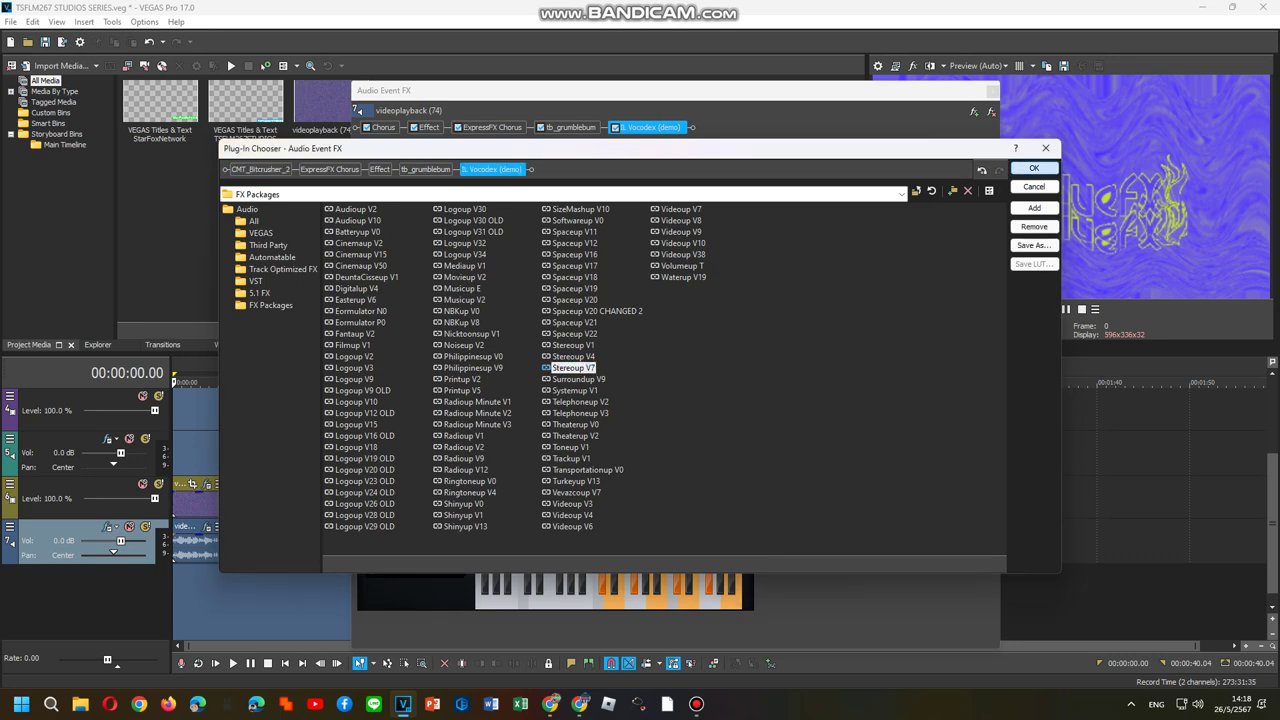
key("Return")
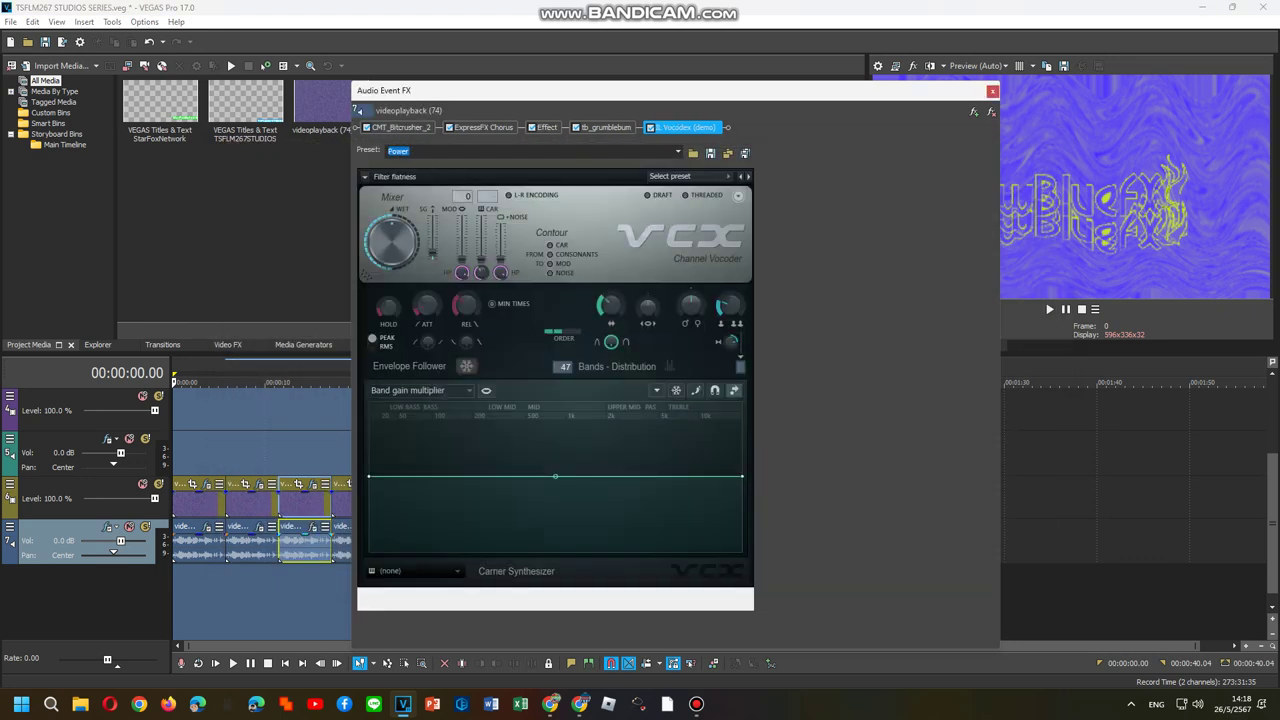
Configure the third event's Vocodex with the Helium preset and the Saw carrier tone.
left_click(688, 176)
left_click(688, 364)
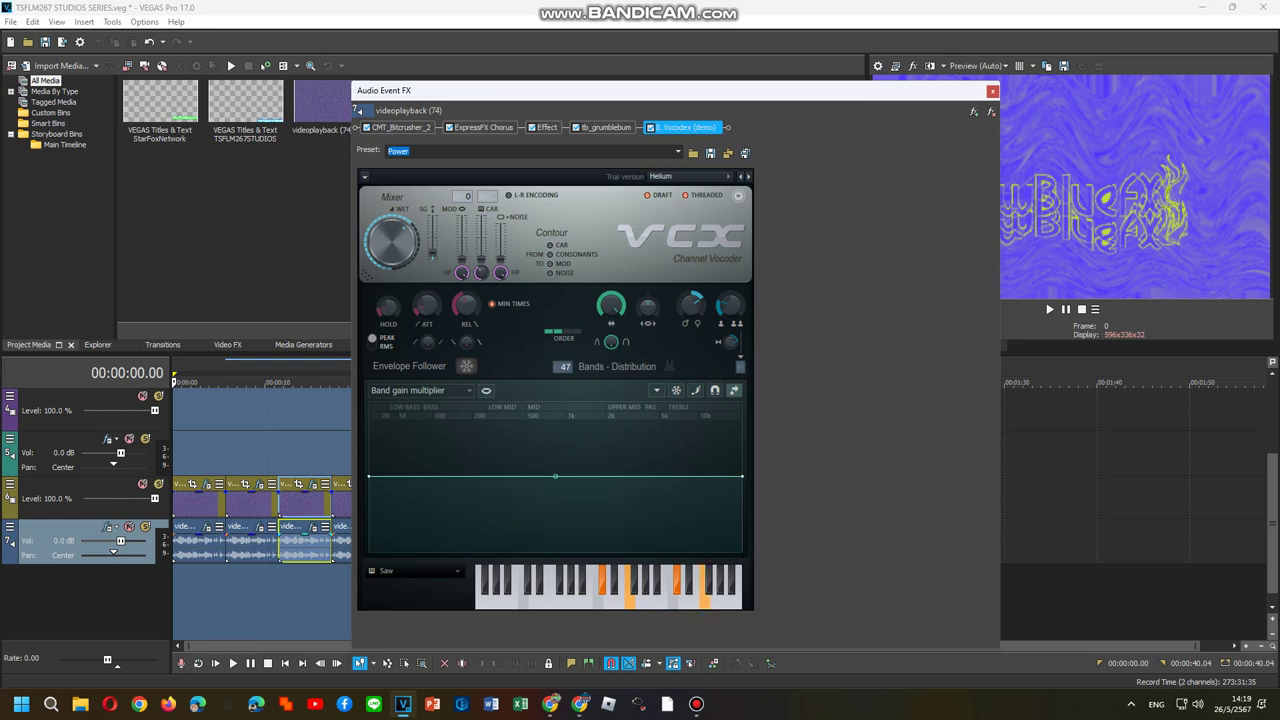
left_click(415, 570)
left_click(563, 583)
Apply the Videoup V38 effects package to the fourth audio event.
right_click(340, 543)
left_click(400, 221)
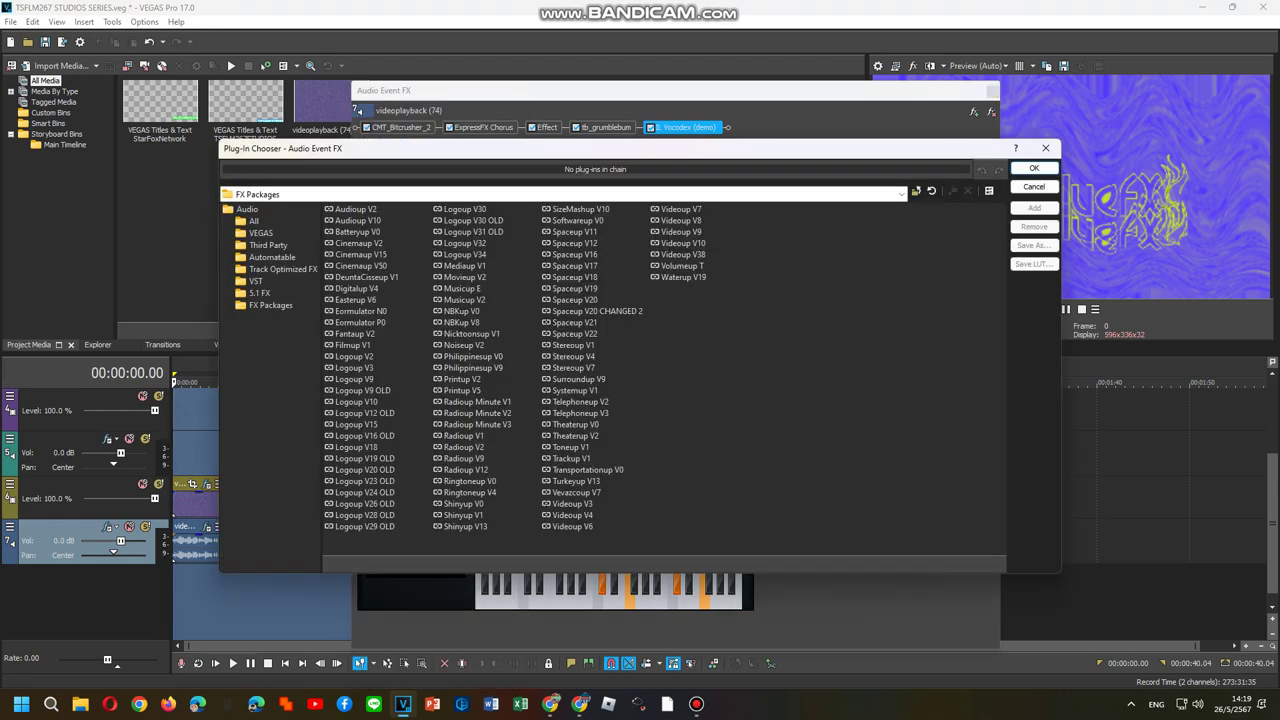
left_click(683, 243)
double_click(683, 254)
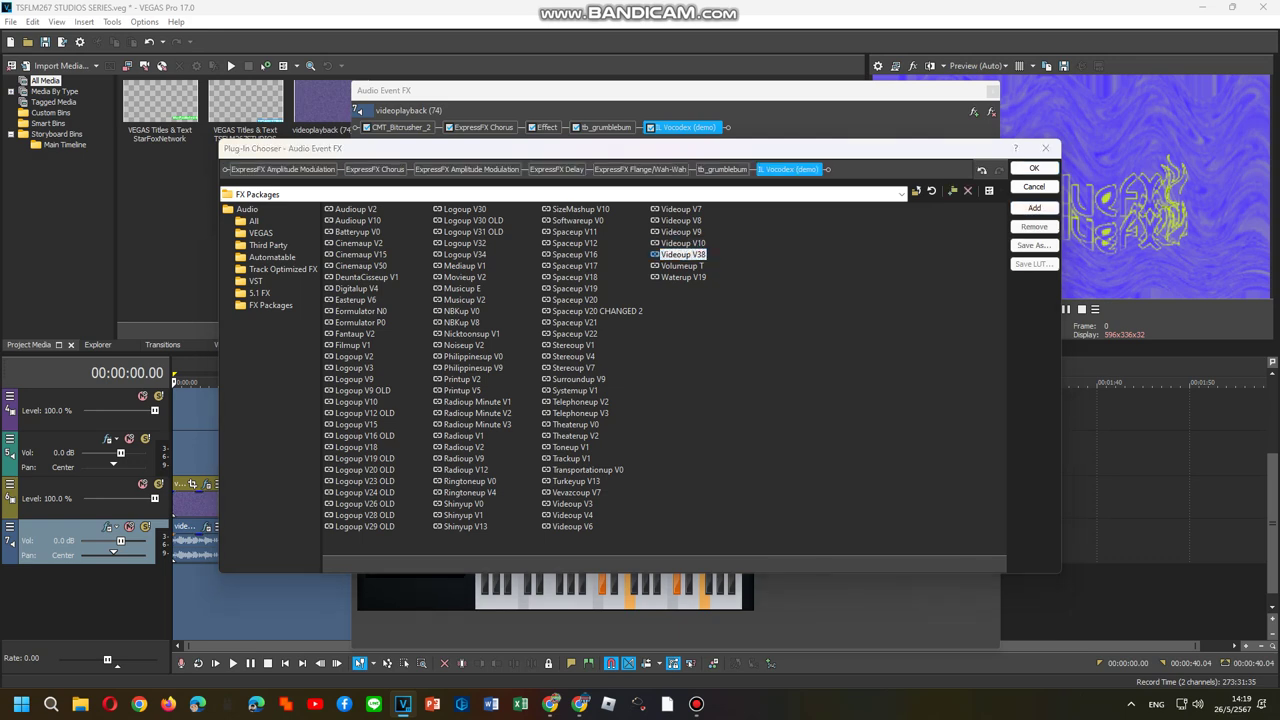
left_click(1033, 168)
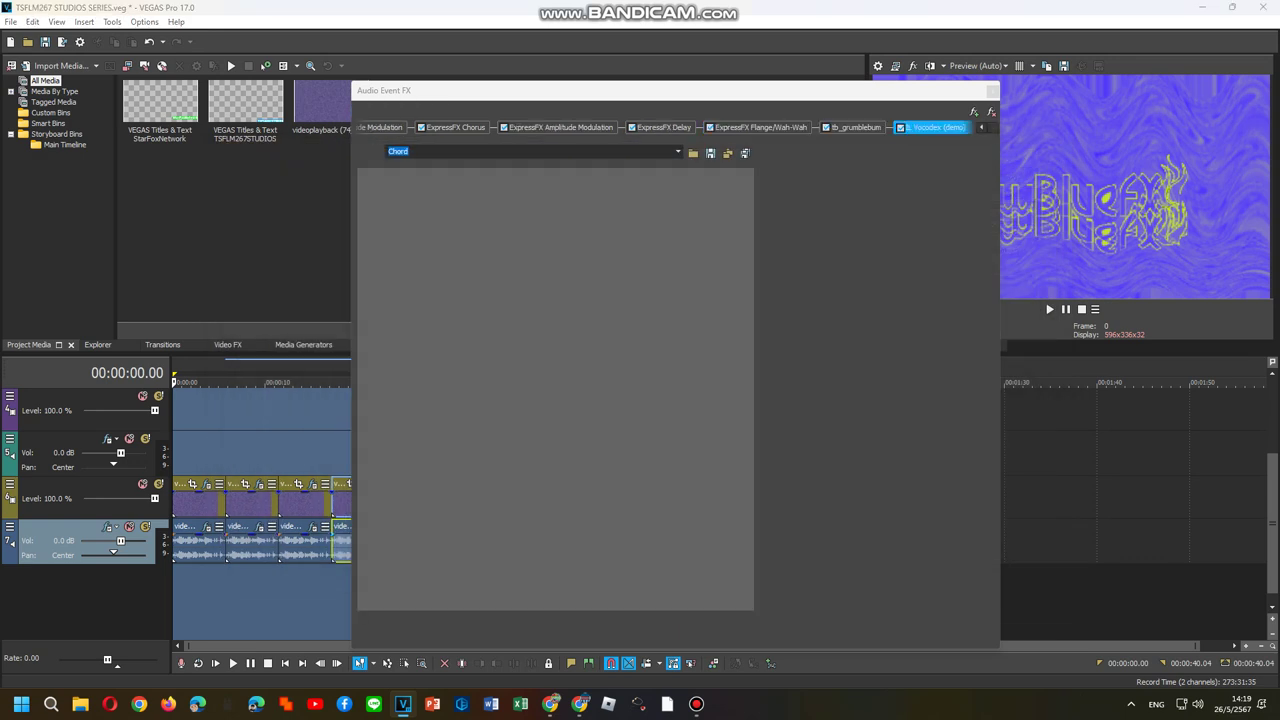
Configure the fourth event's Vocodex with the Clearer preset and Ensemble carrier tone, and close its effects window.
left_click(686, 176)
left_click(697, 304)
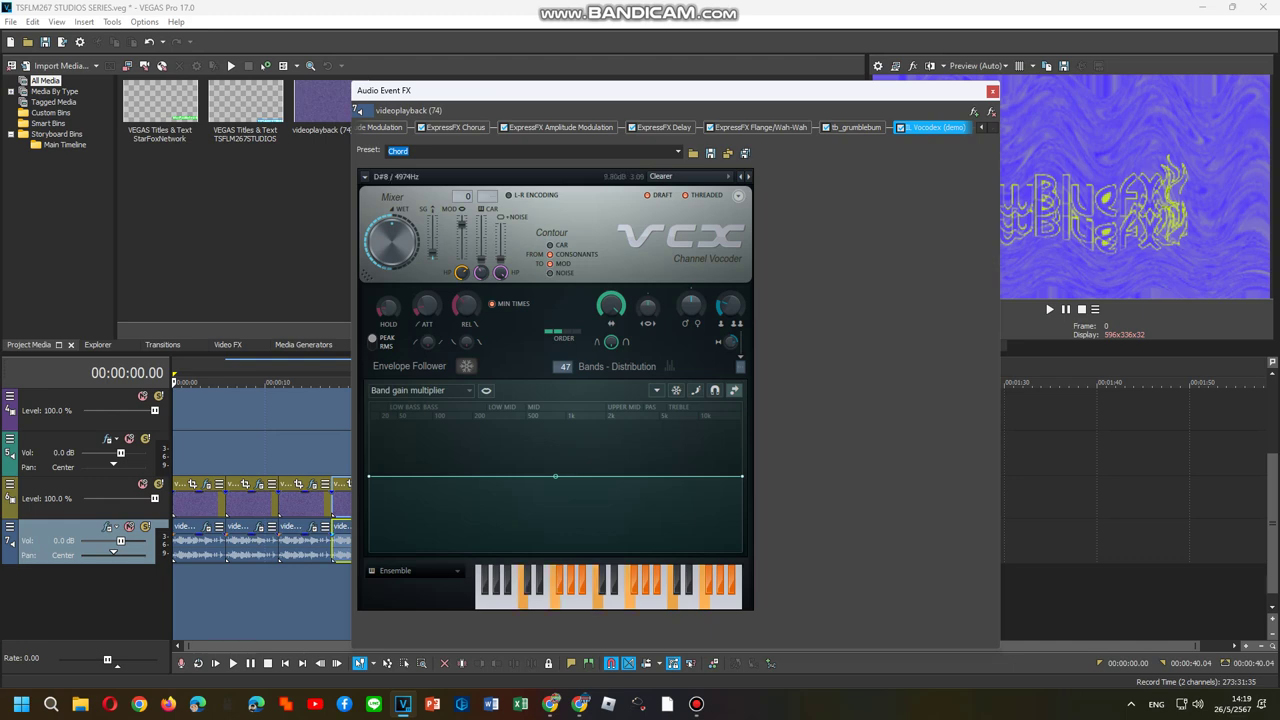
left_click(992, 91)
Apply the Easterup V6 effects package to the fifth audio event.
right_click(432, 545)
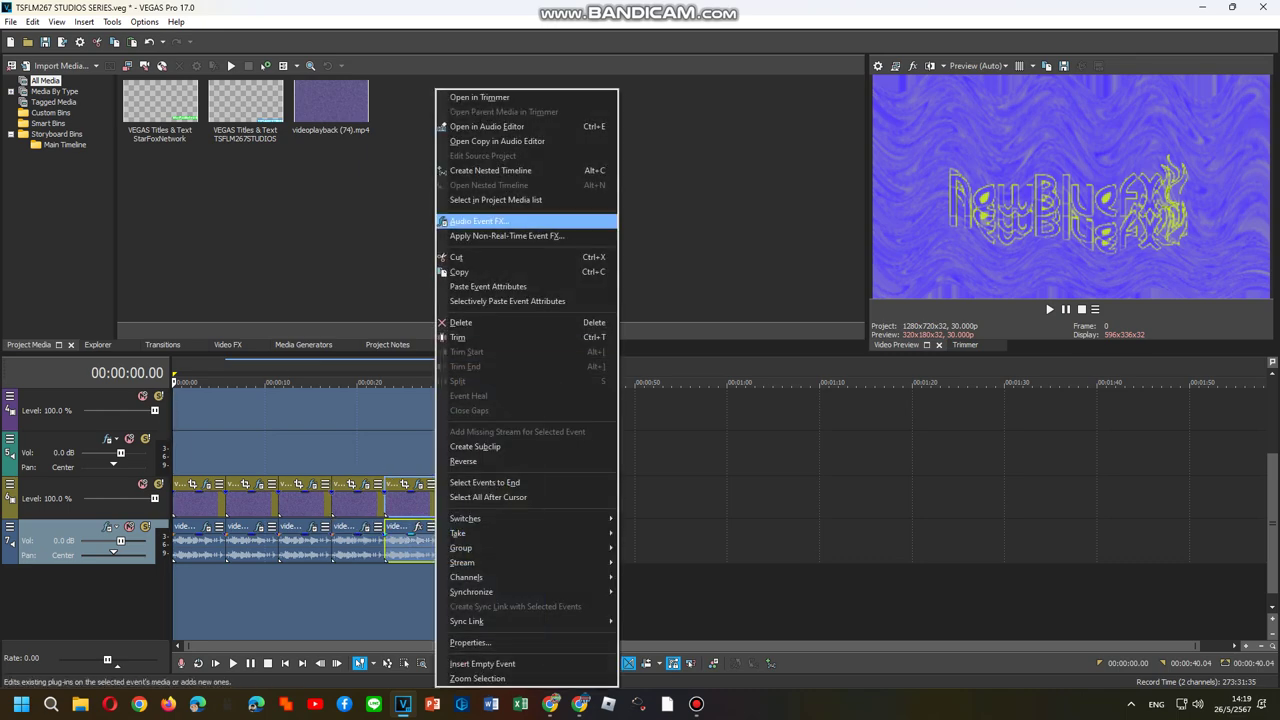
left_click(480, 222)
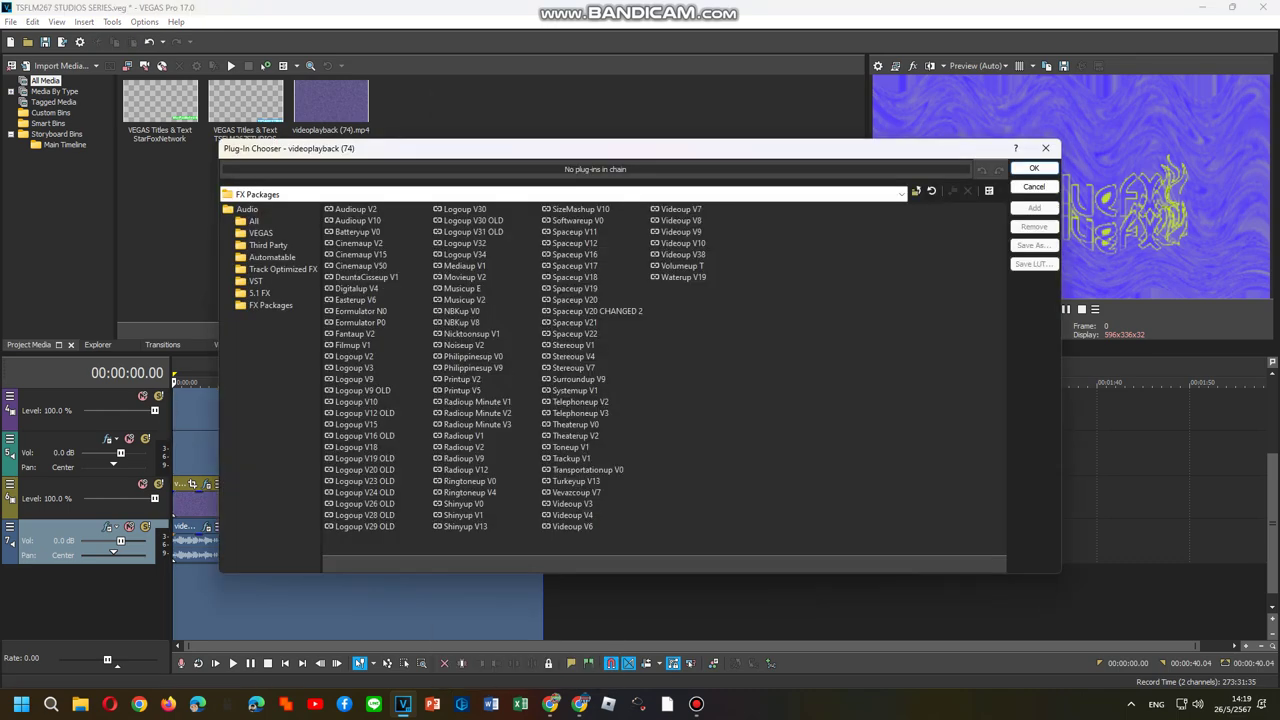
left_click(355, 333)
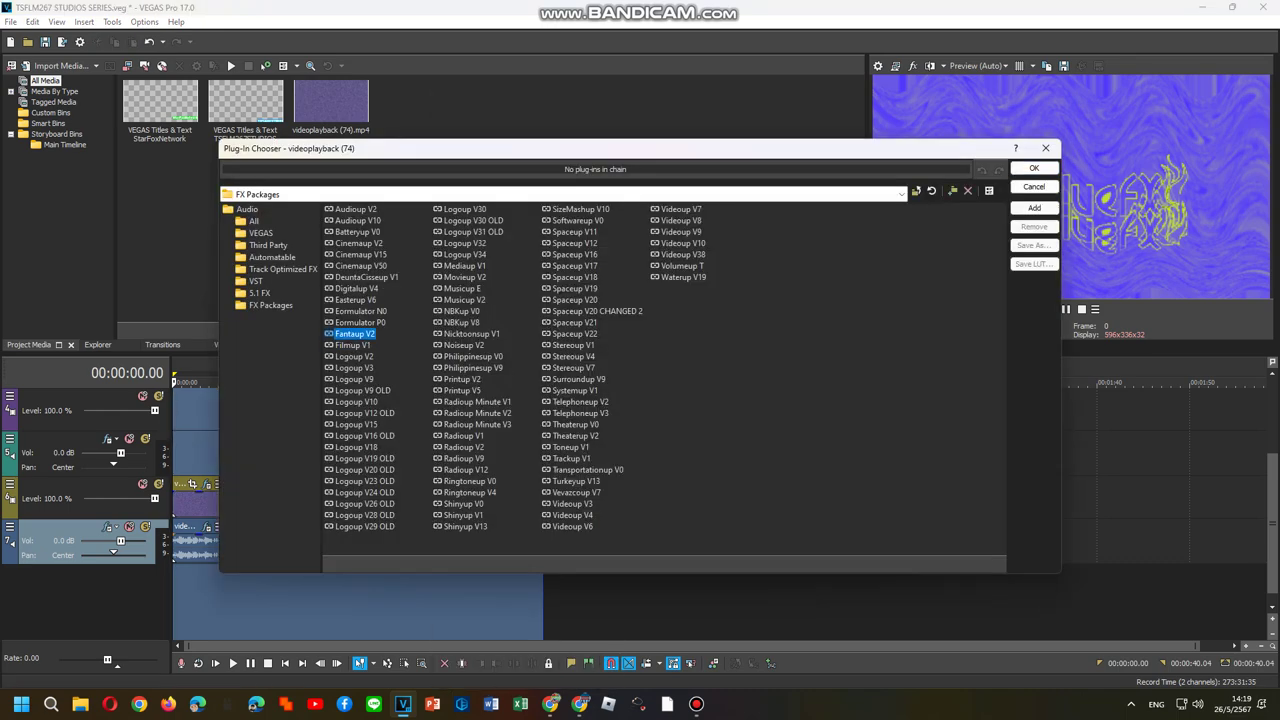
left_click(355, 299)
left_click(1034, 207)
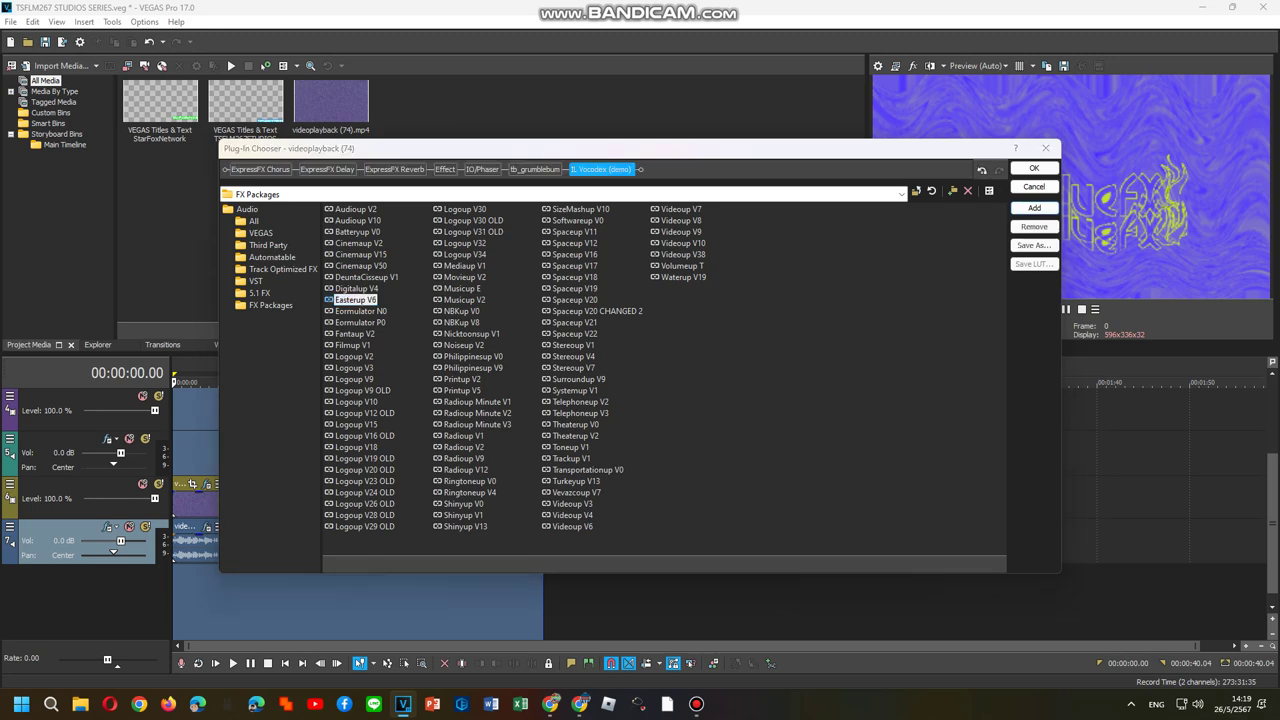
left_click(1033, 168)
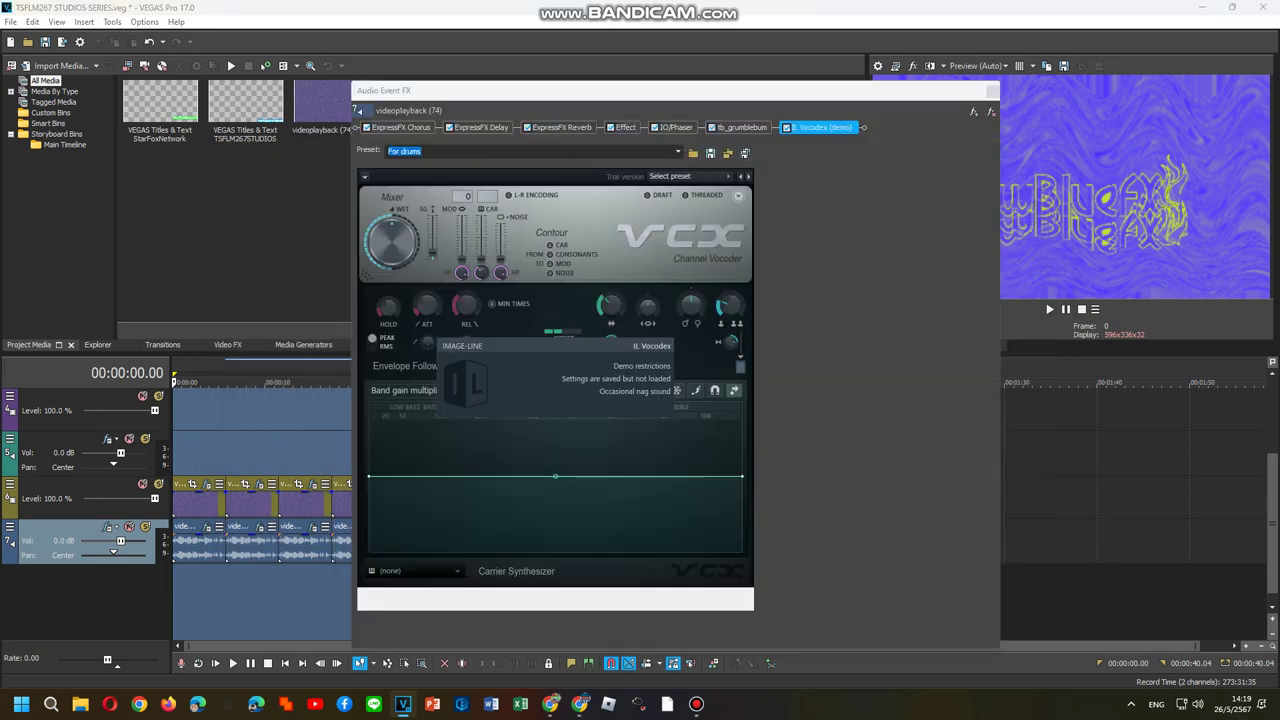
Configure the fifth event's Vocodex with the Chord preset and Flanged pulse carrier tone, and close its effects window.
left_click(690, 176)
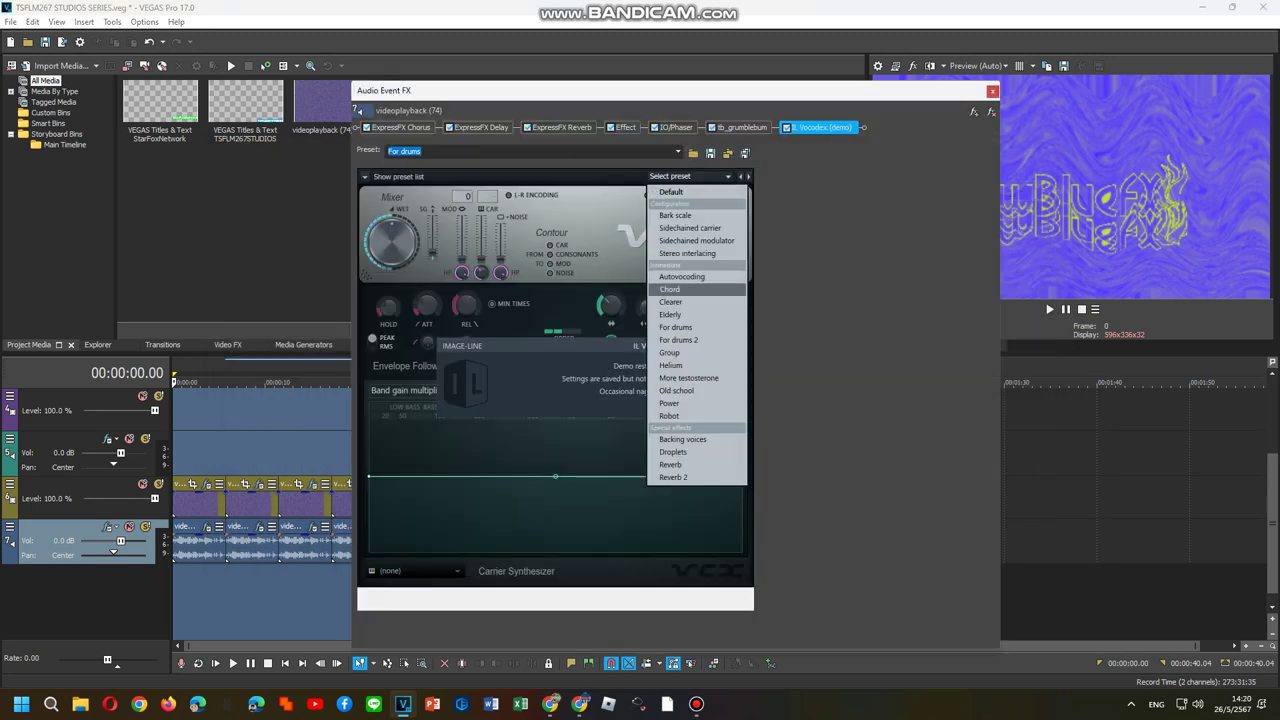
left_click(670, 289)
left_click(420, 571)
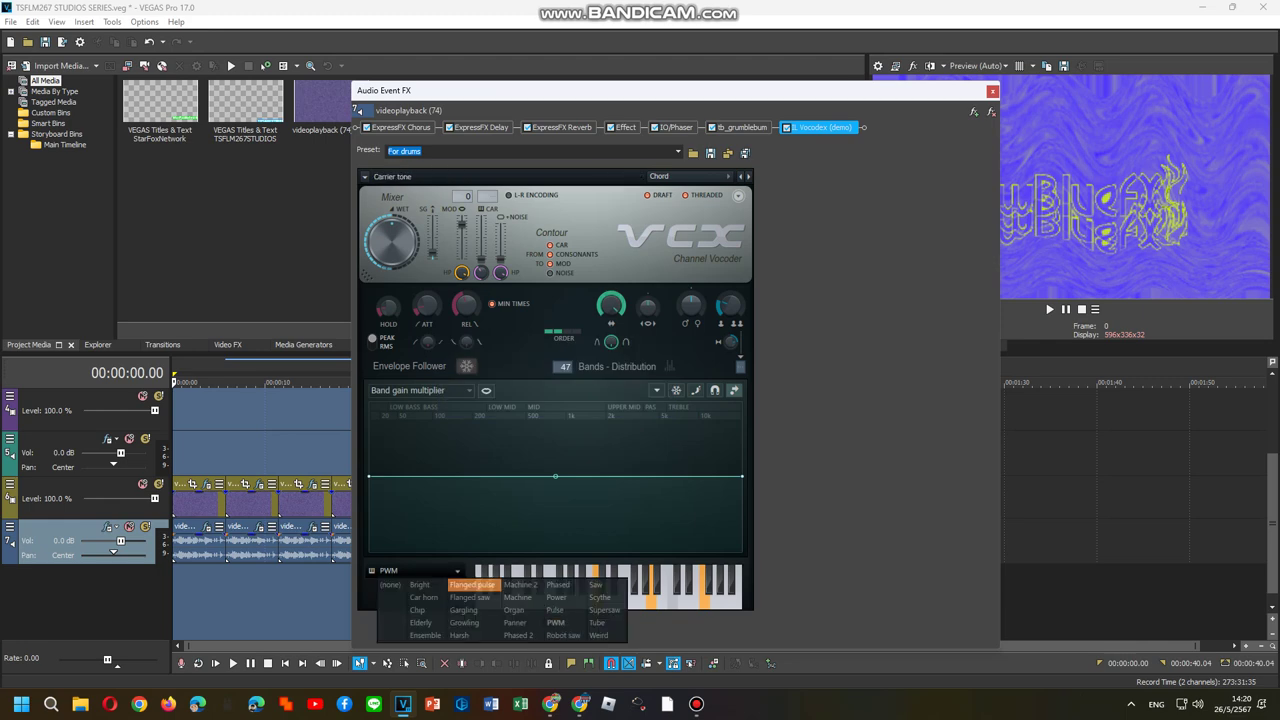
left_click(472, 584)
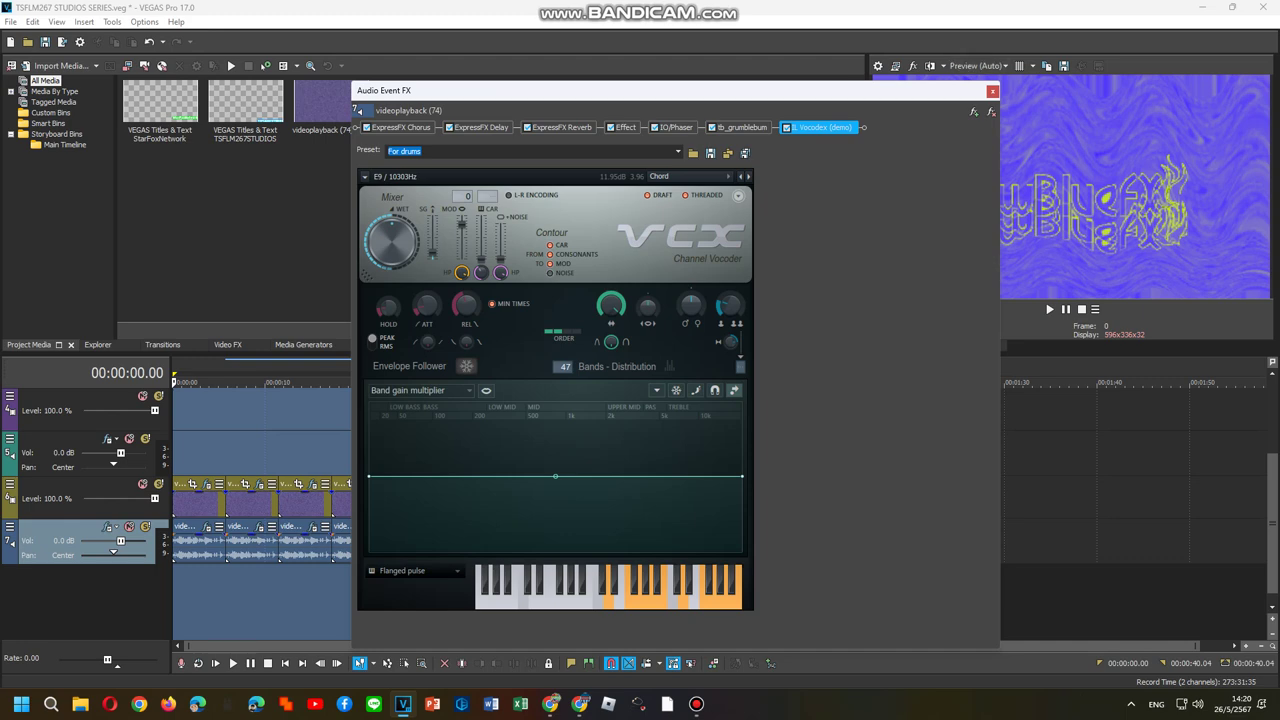
left_click(992, 91)
Apply the Nicktoonsup V1 effects package to the sixth audio event.
right_click(484, 543)
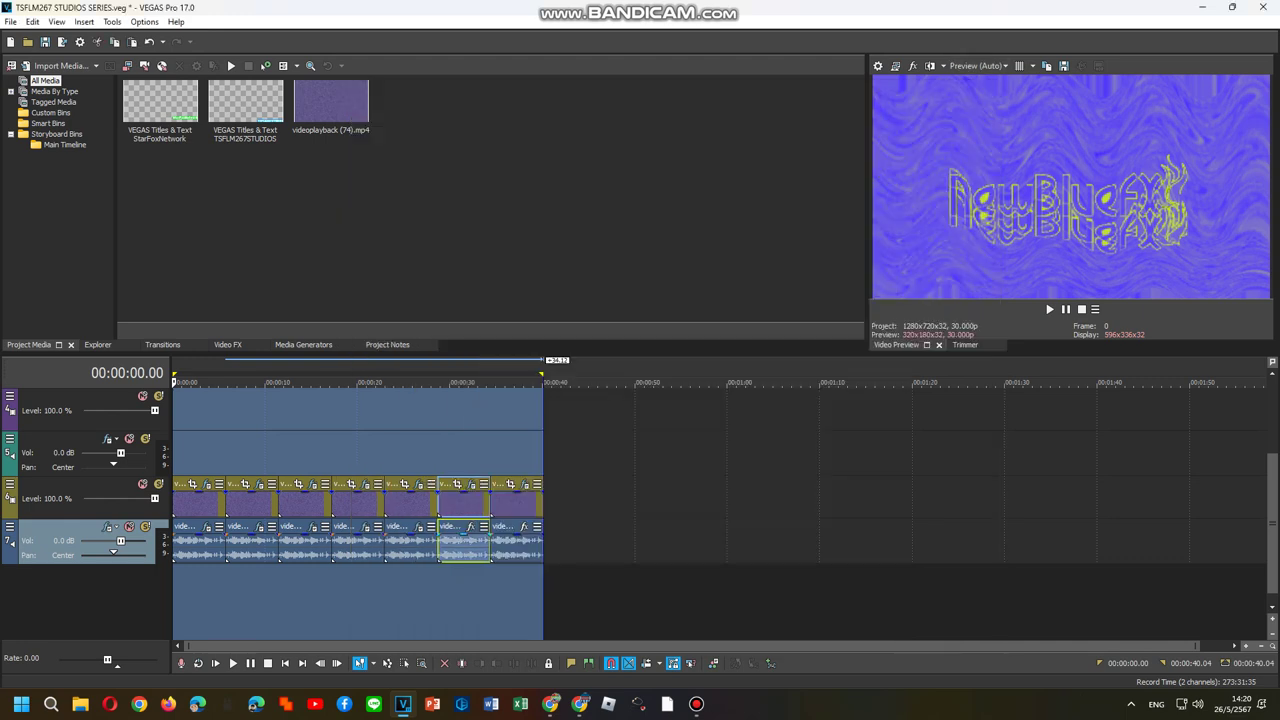
left_click(526, 221)
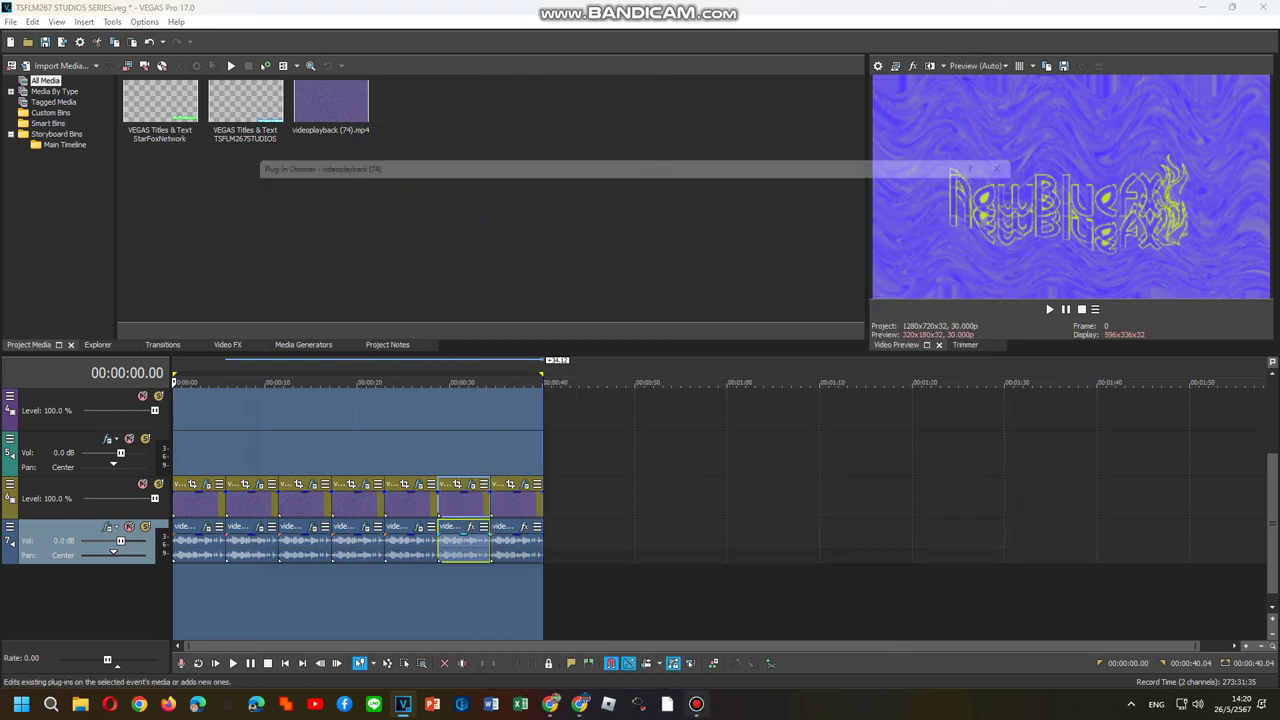
mouse_move(696, 704)
mouse_move(696, 635)
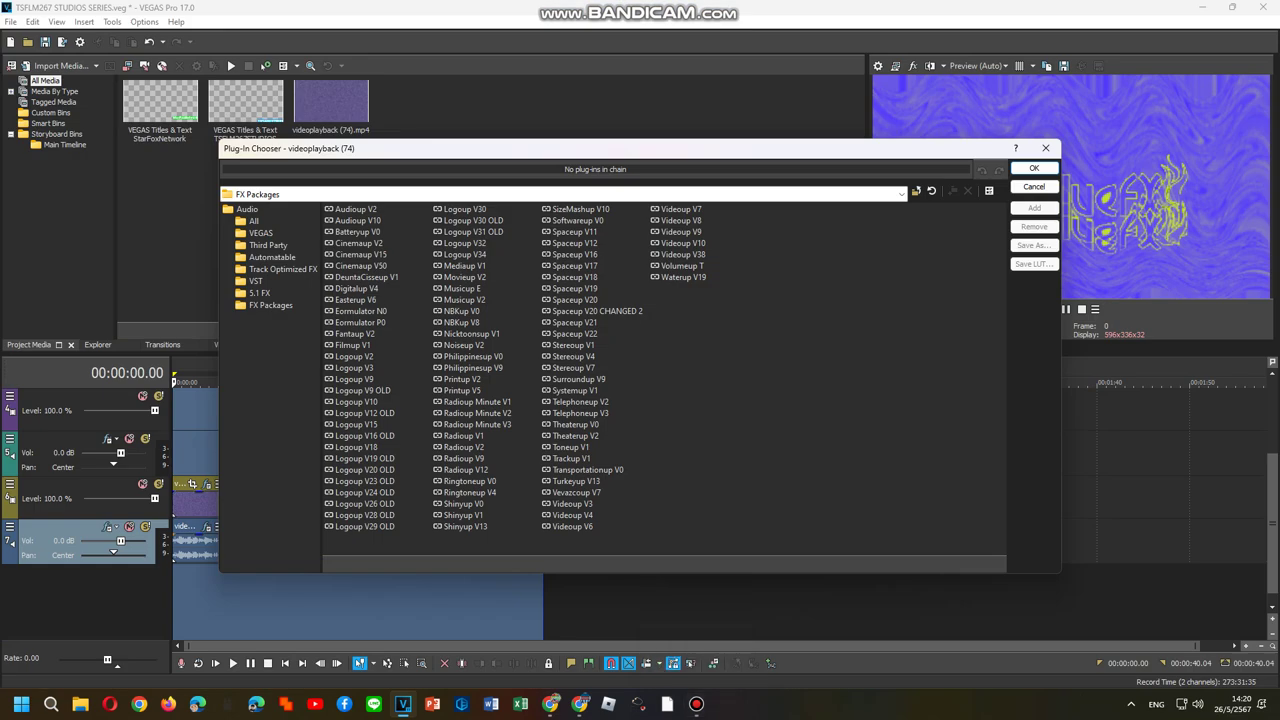
double_click(471, 333)
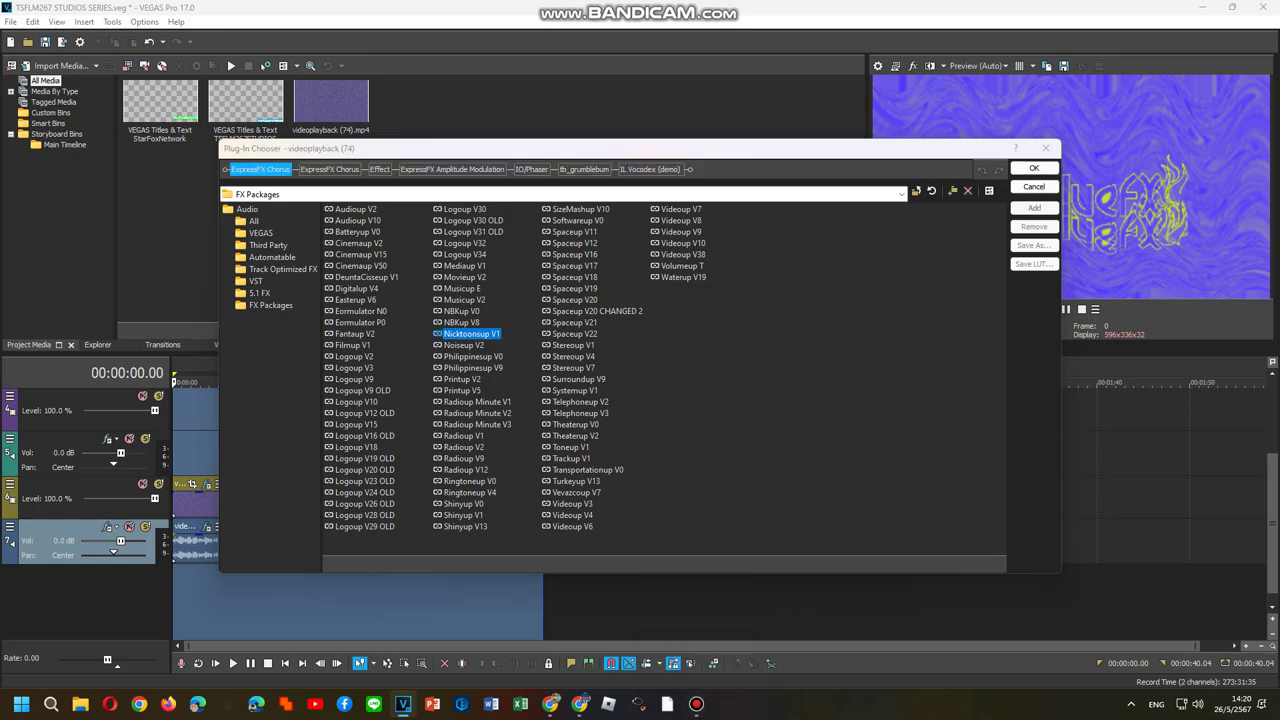
left_click(1034, 168)
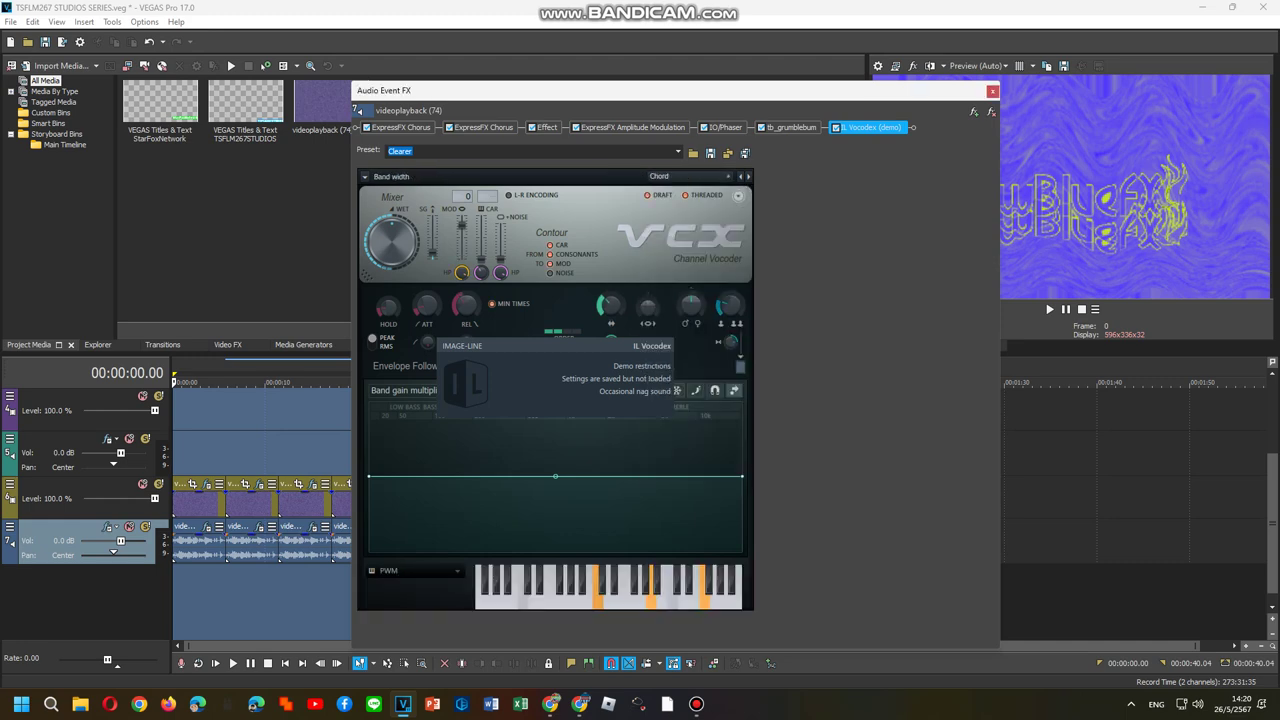
Configure the sixth event's Vocodex with the Bright carrier tone on the Chord preset, and close its effects window.
left_click(415, 571)
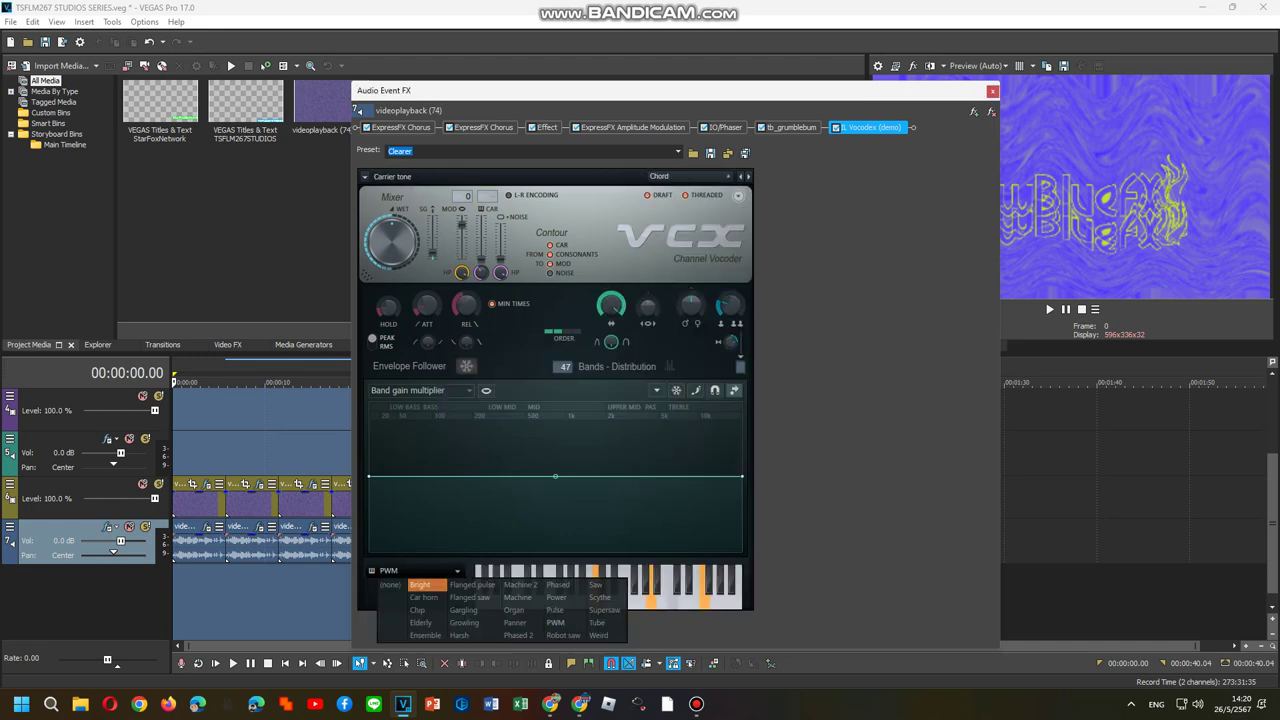
left_click(423, 586)
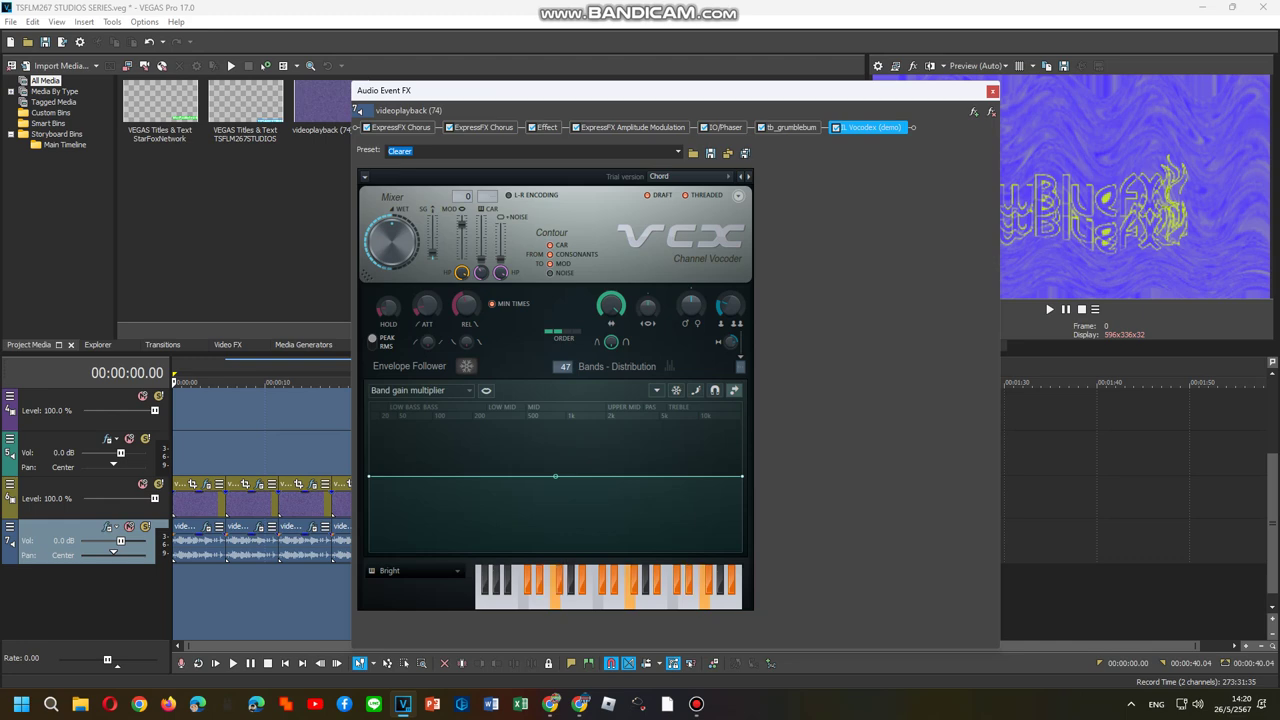
left_click(992, 91)
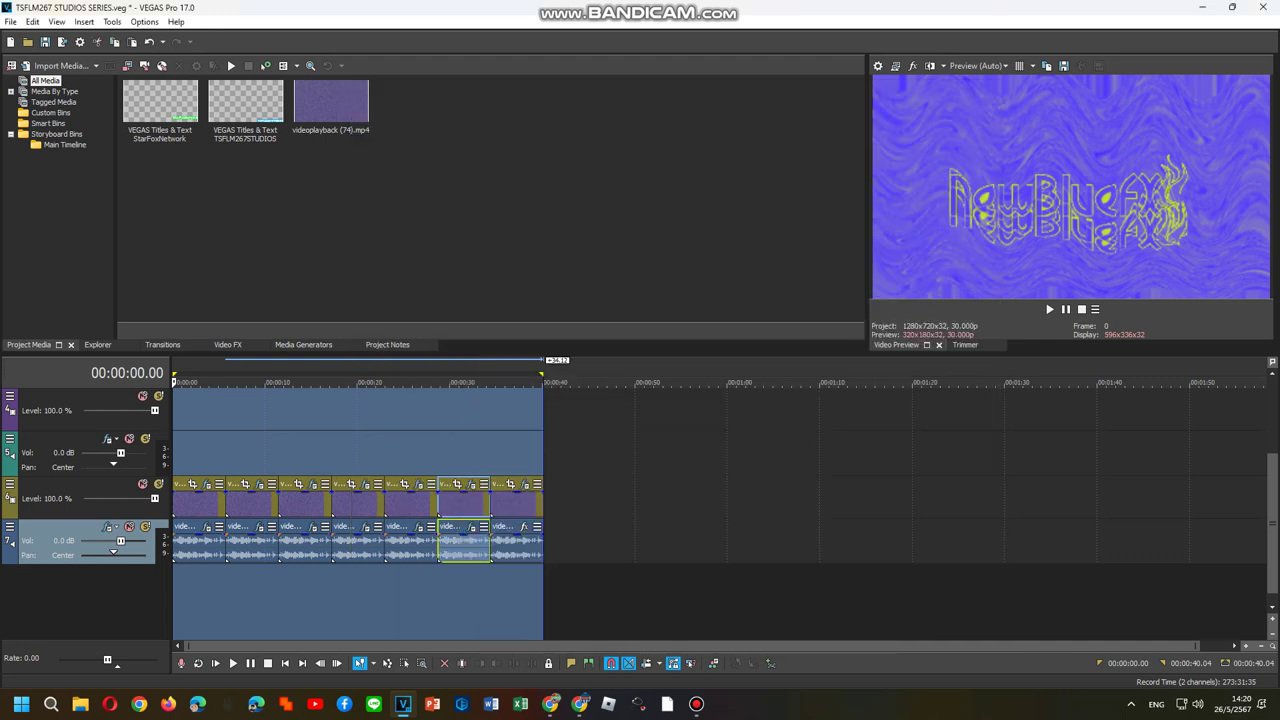
Apply the Radioup V1 effects package to the seventh audio event.
right_click(525, 545)
left_click(572, 221)
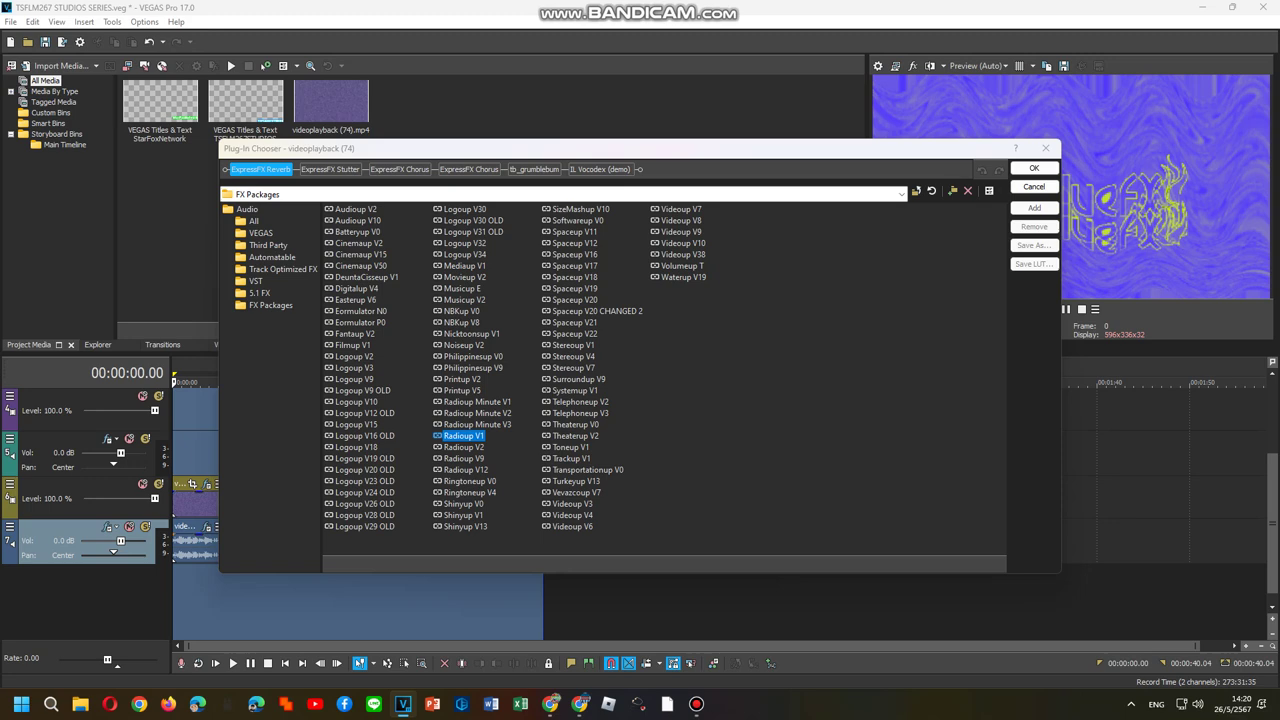
key("Return")
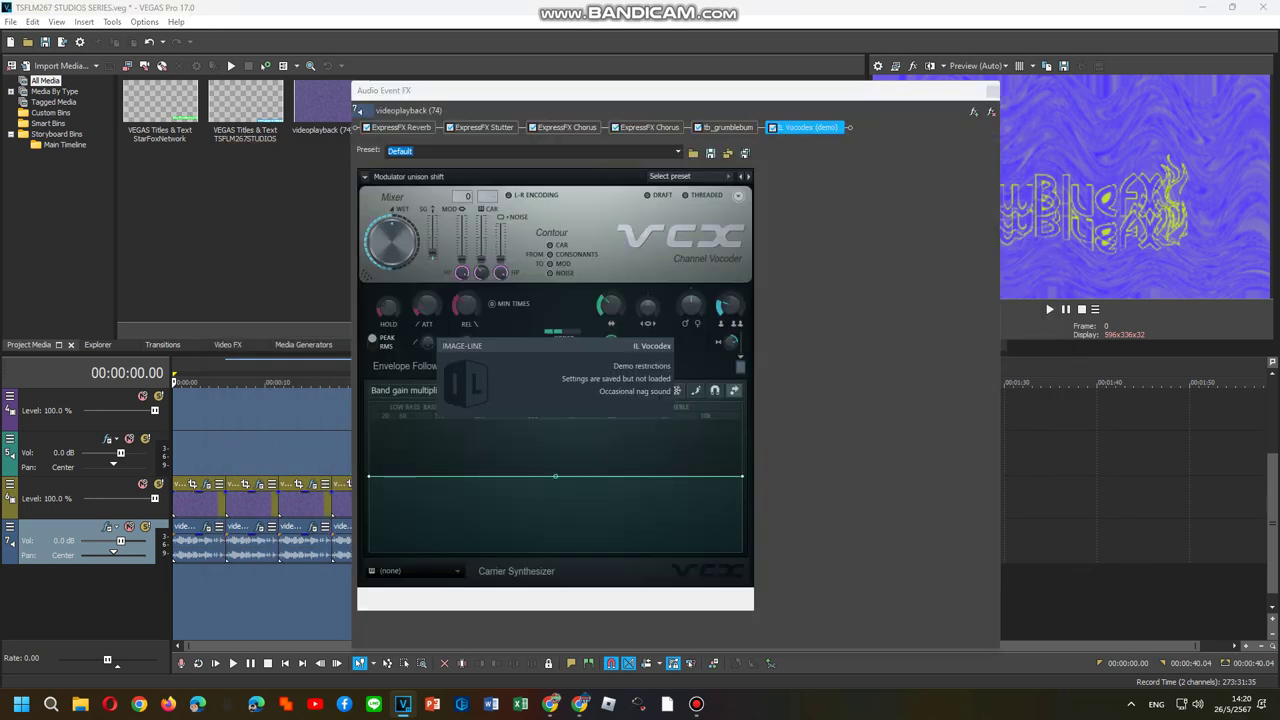
Configure the seventh event's Vocodex with the Elderly preset, maximum bandwidth and Flanged pulse carrier tone, and close its effects window.
left_click(688, 176)
left_click(688, 314)
left_click_drag(610, 305, 610, 262)
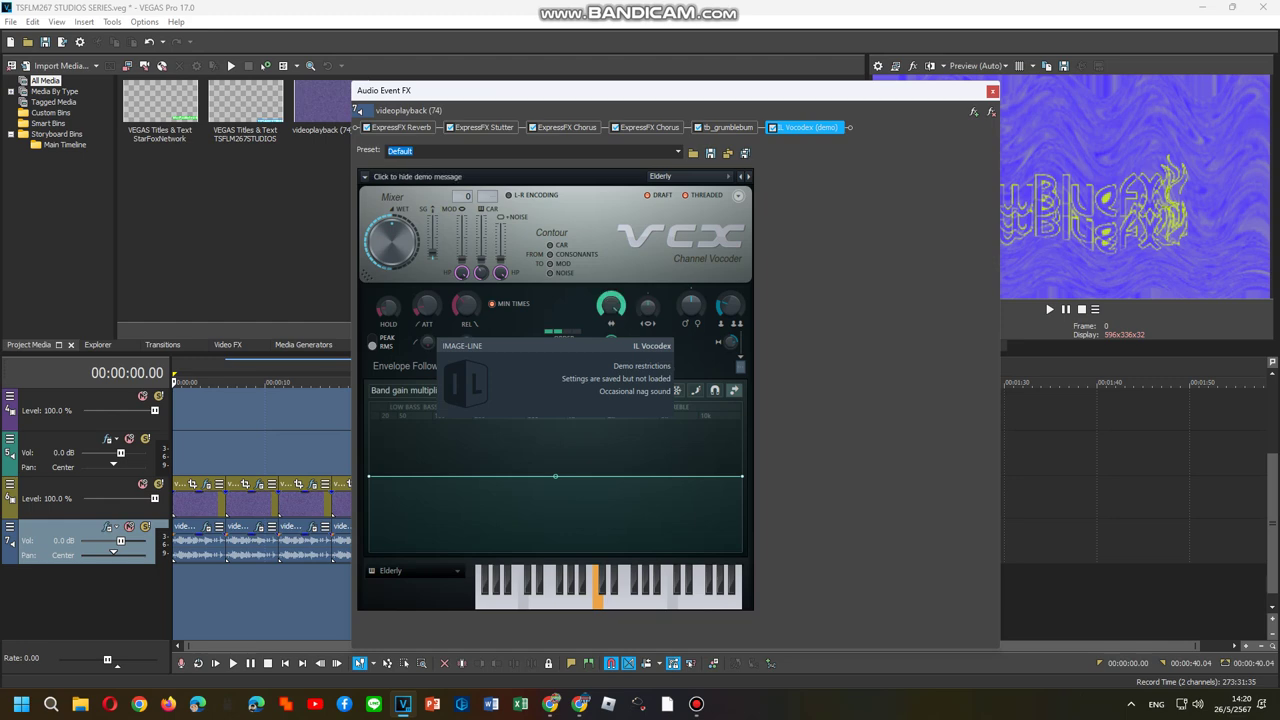
left_click(415, 570)
left_click(475, 584)
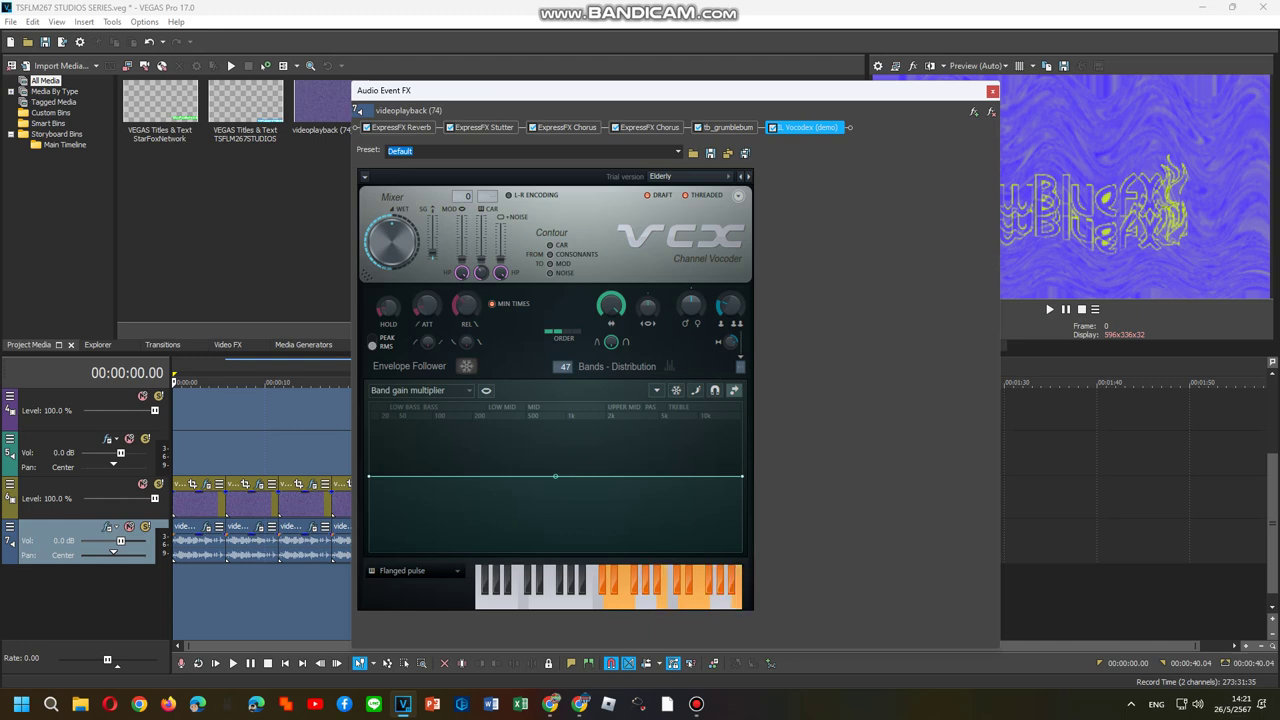
left_click(992, 91)
Review the Gradient Map colour points in the first video event's effects chain, and close its effects window.
left_click(222, 496)
right_click(222, 496)
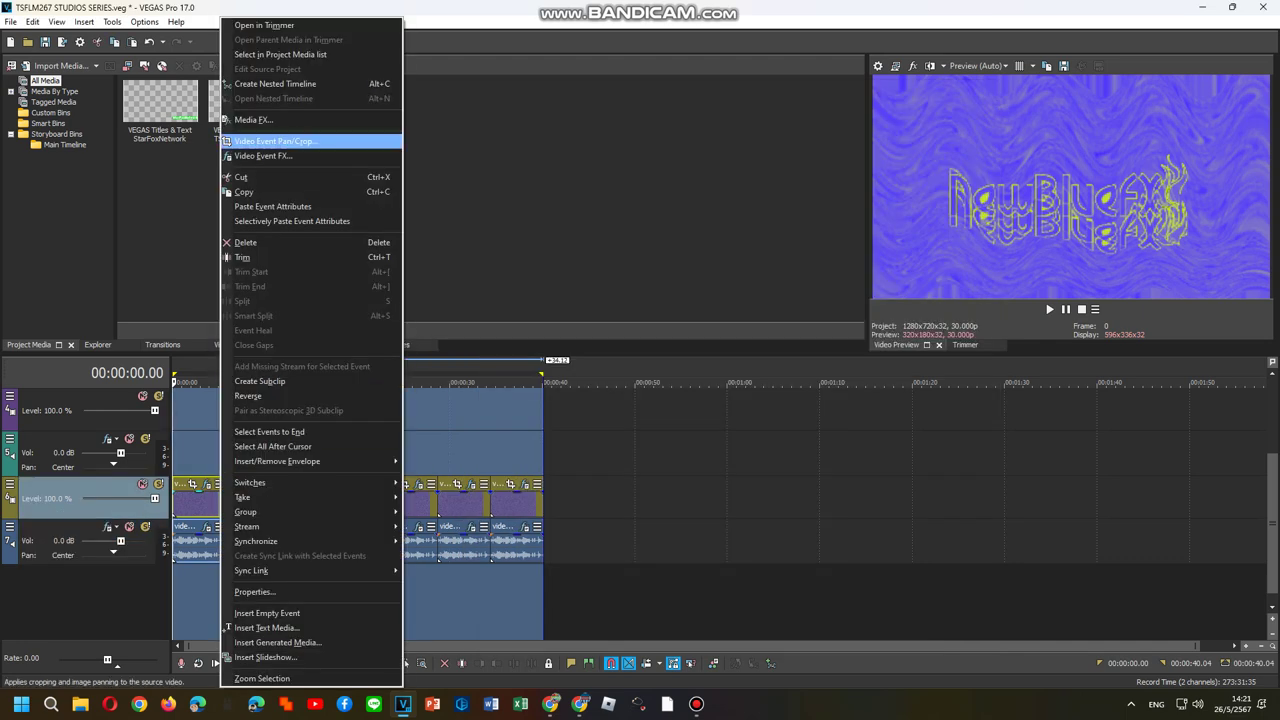
left_click(300, 142)
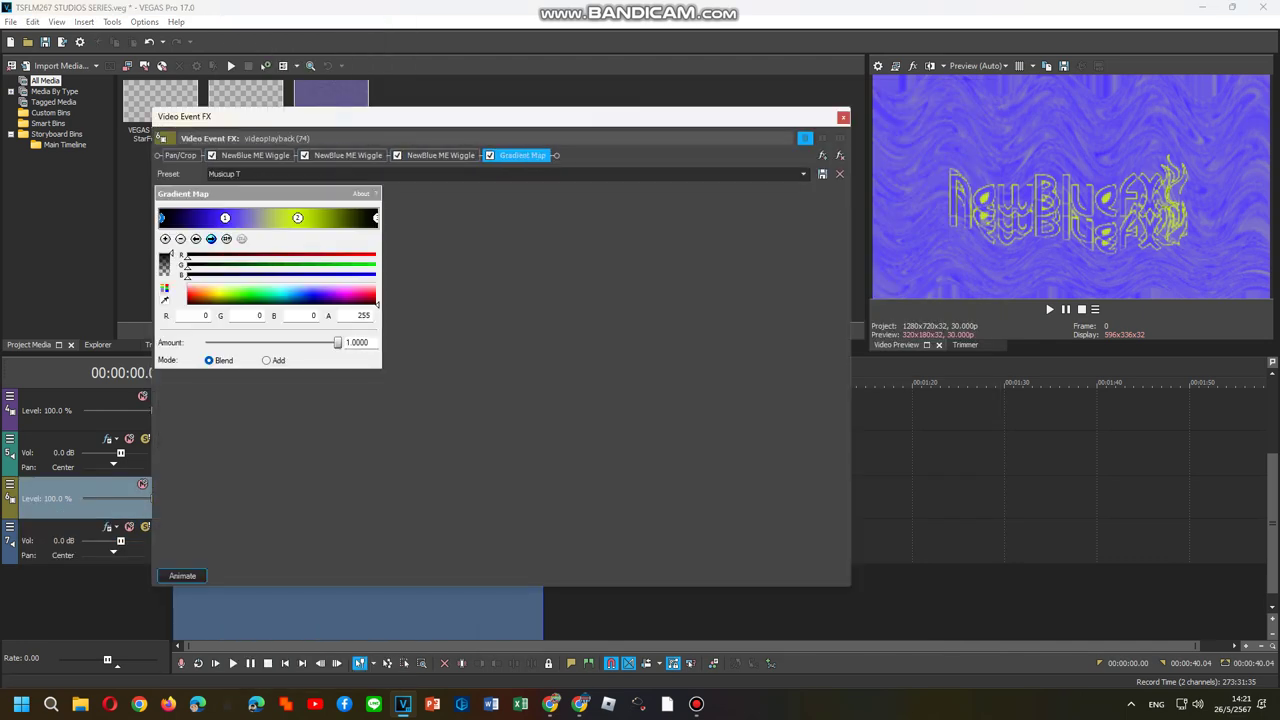
left_click(226, 239)
left_click(226, 239)
left_click(226, 239)
left_click(843, 117)
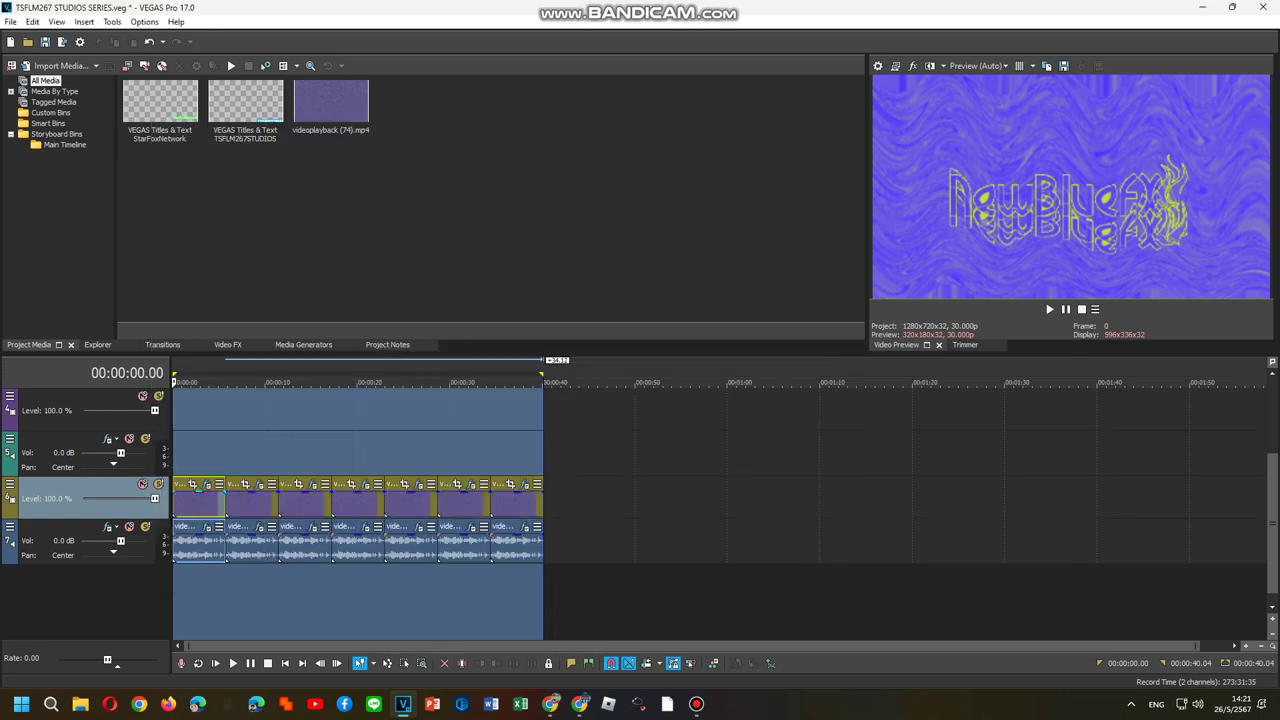
Review the Wiggle, Light Rays, Glow and Gradient Map settings of the second video event, and close its effects window.
right_click(268, 498)
left_click(310, 156)
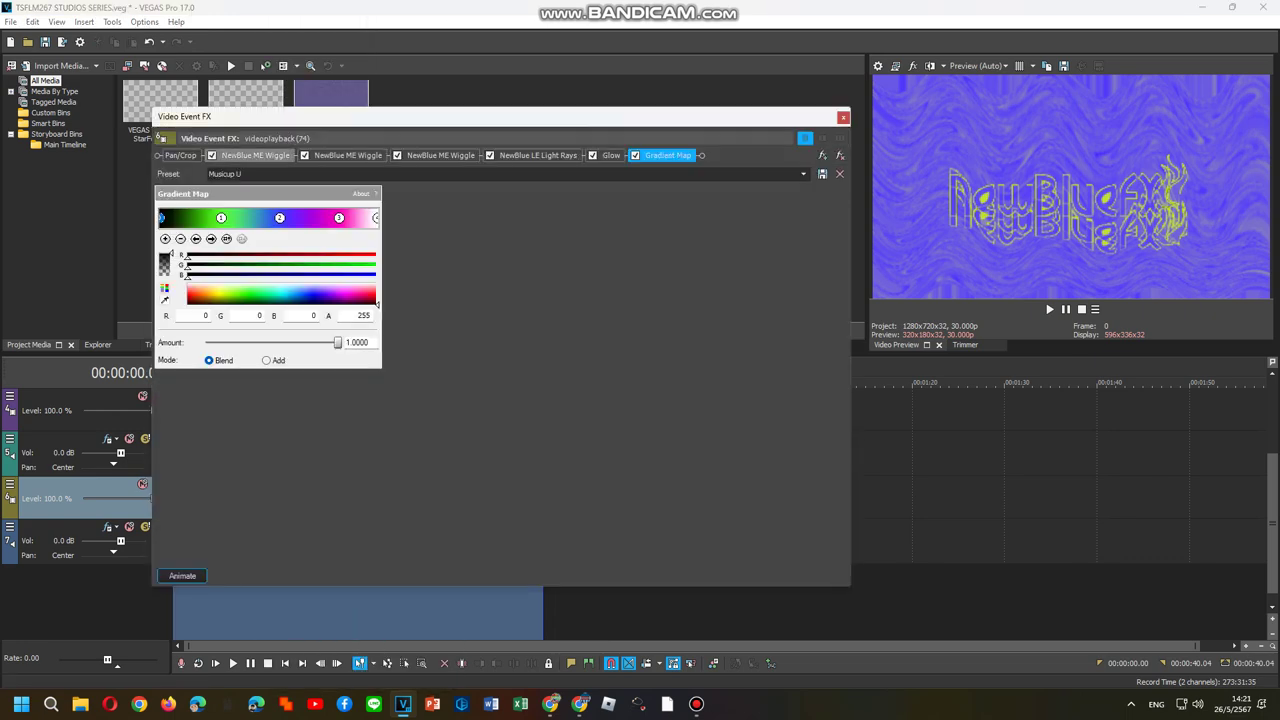
left_click(255, 155)
left_click(347, 155)
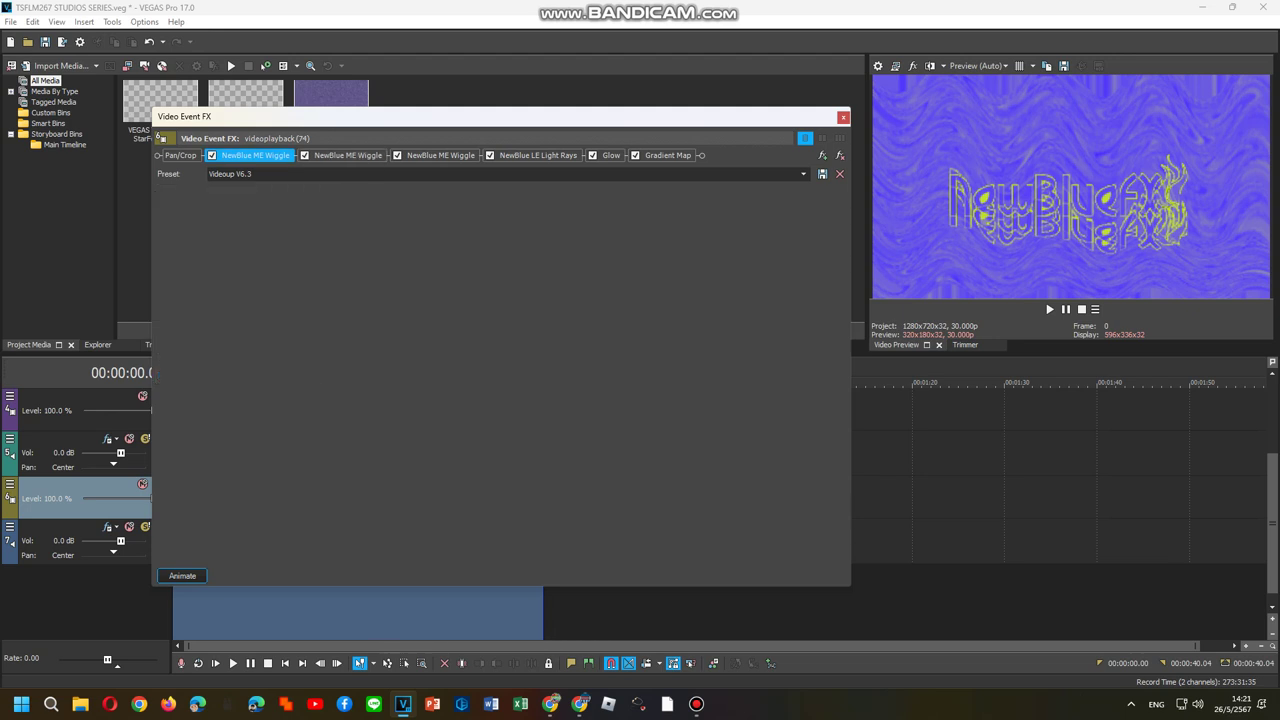
left_click(440, 155)
left_click(537, 155)
left_click(610, 155)
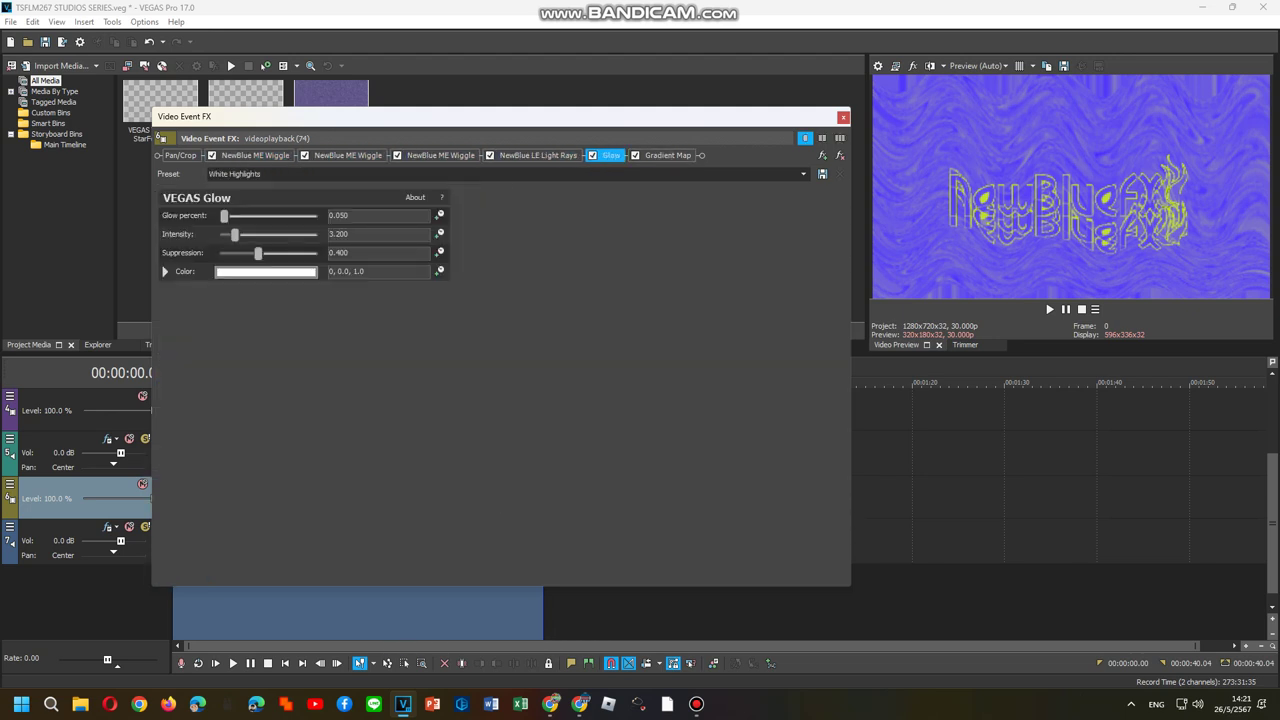
left_click(667, 155)
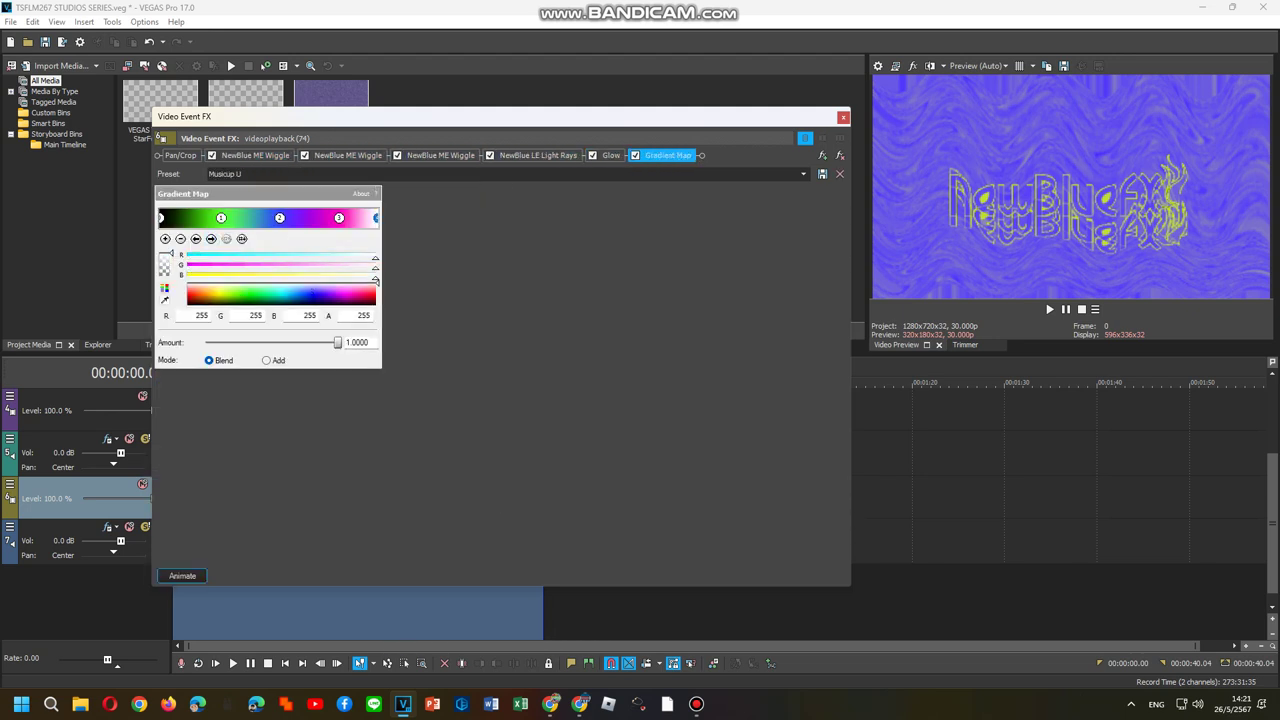
key("alt+F4")
Review the TV Simulator, Wave, Wiggle, Light Rays and Gradient Map settings of the third video event, and close its effects window.
right_click(322, 500)
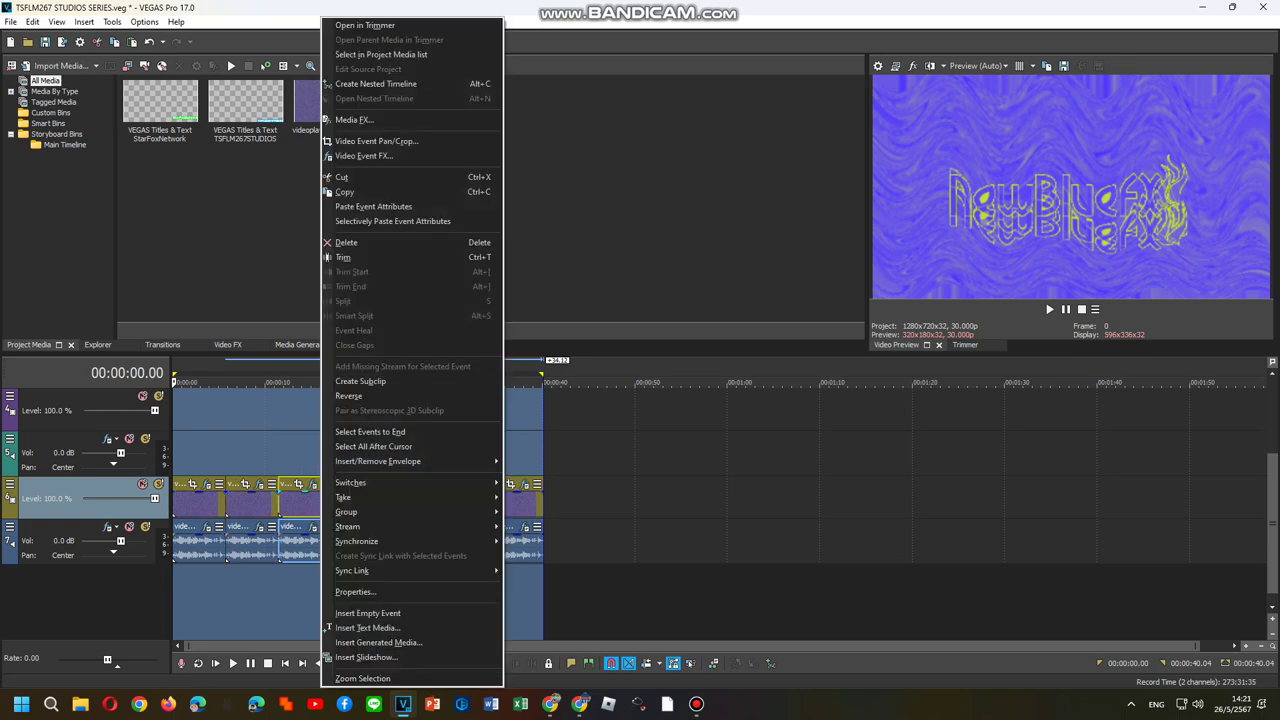
left_click(400, 151)
left_click(243, 155)
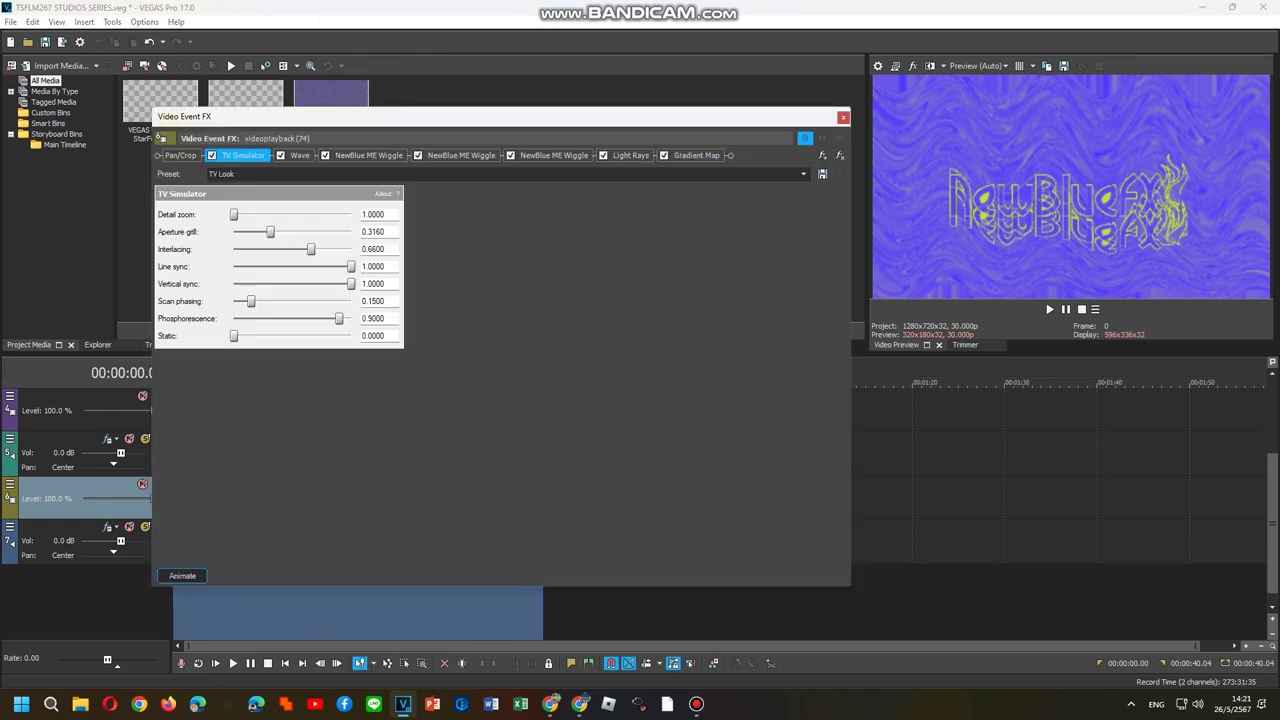
left_click(299, 155)
left_click(368, 155)
left_click(461, 155)
left_click(630, 155)
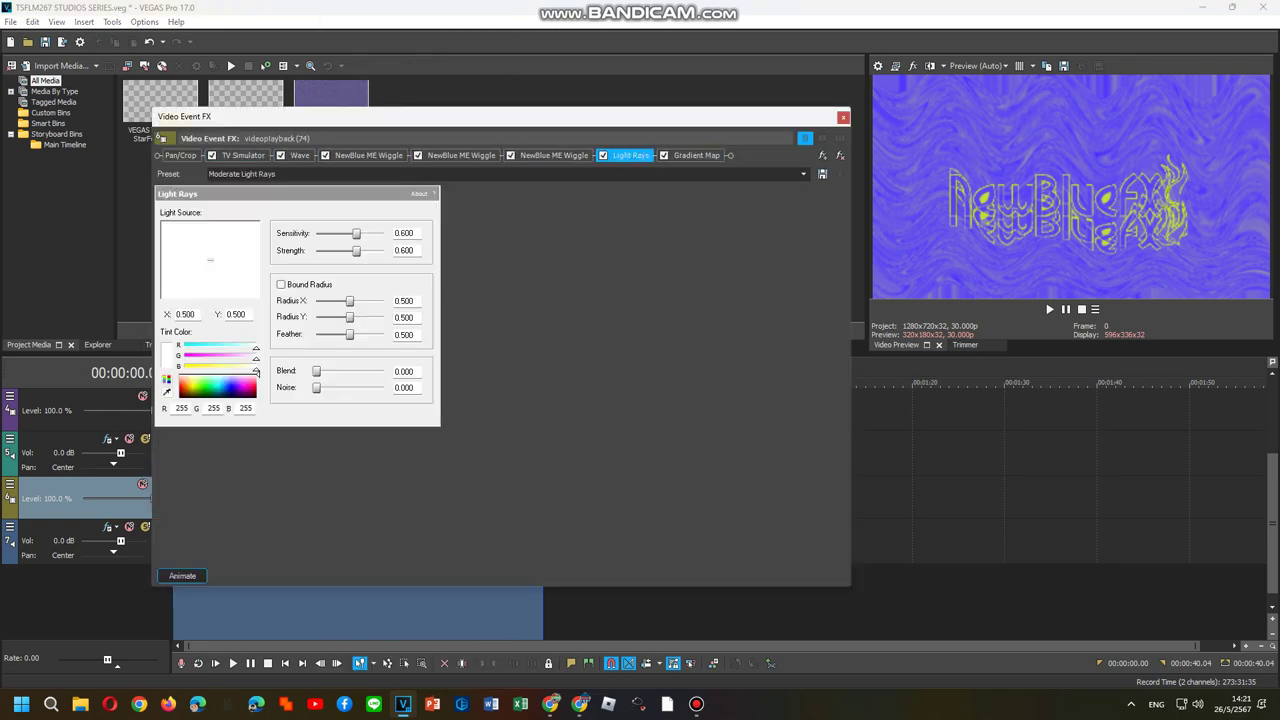
left_click(696, 155)
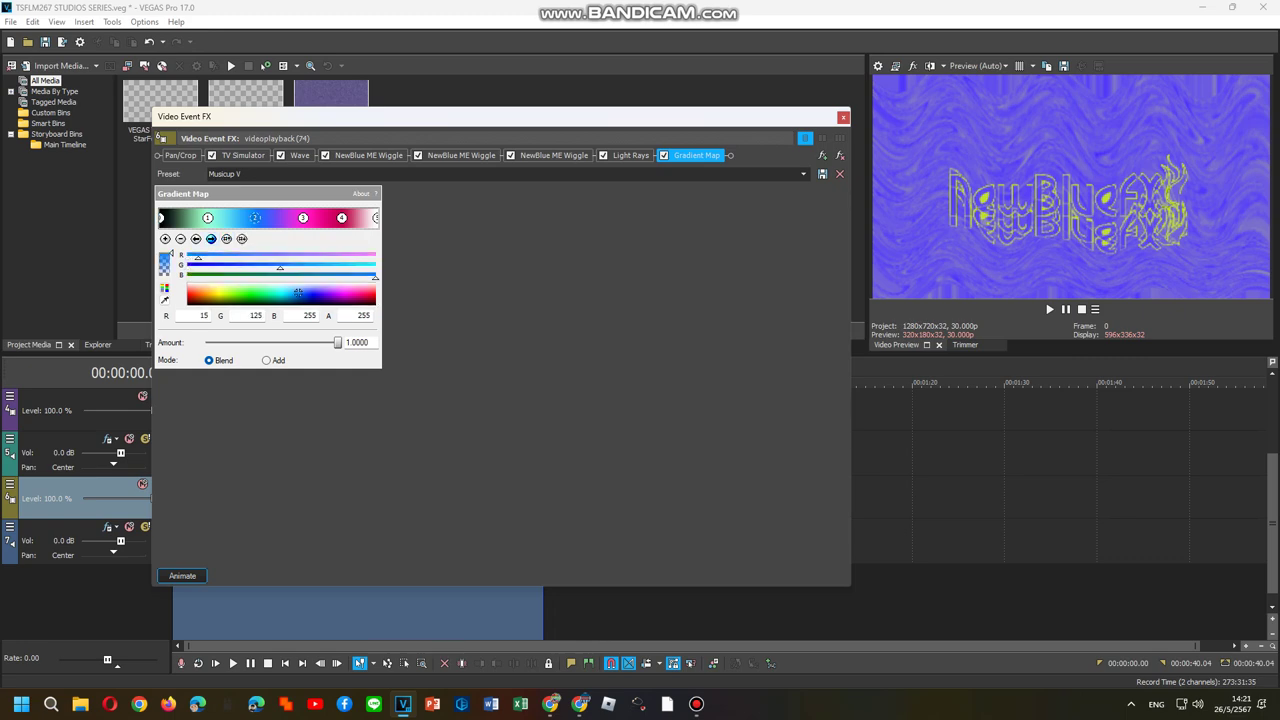
left_click(843, 117)
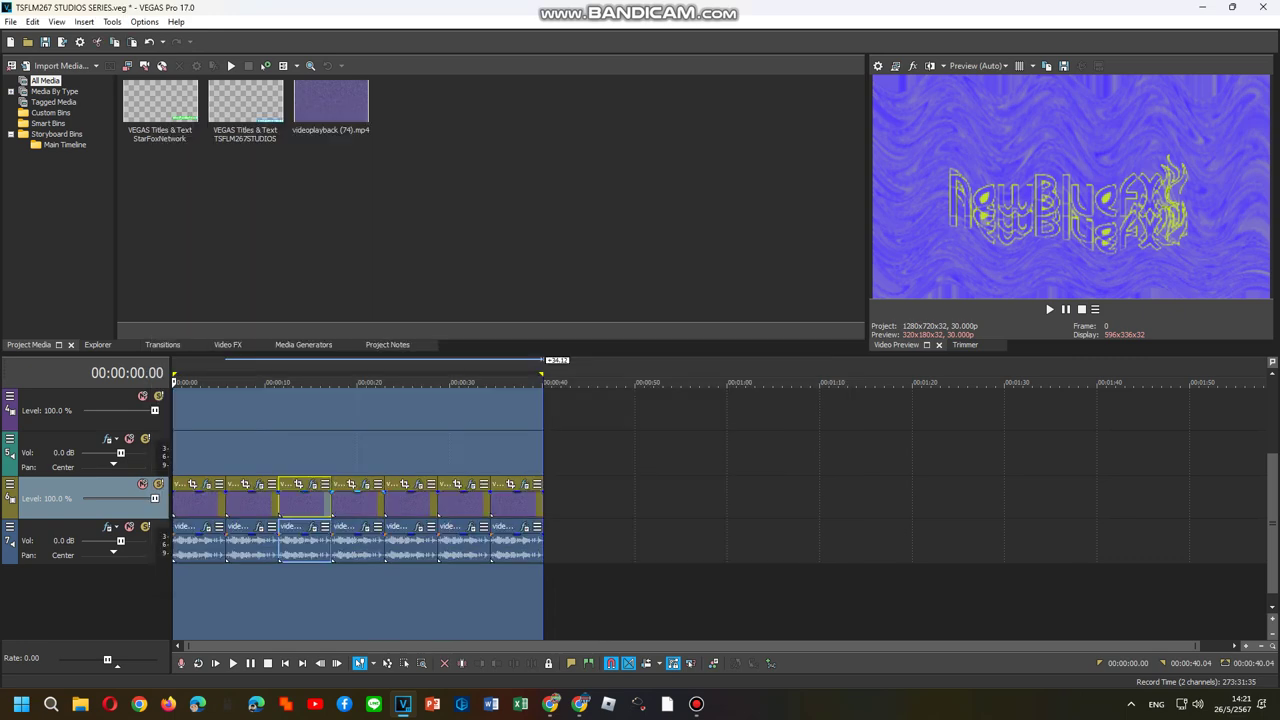
Review the Wiggle, Glow and Gradient Map settings of the fourth video event, and close its effects window.
right_click(360, 500)
left_click(400, 154)
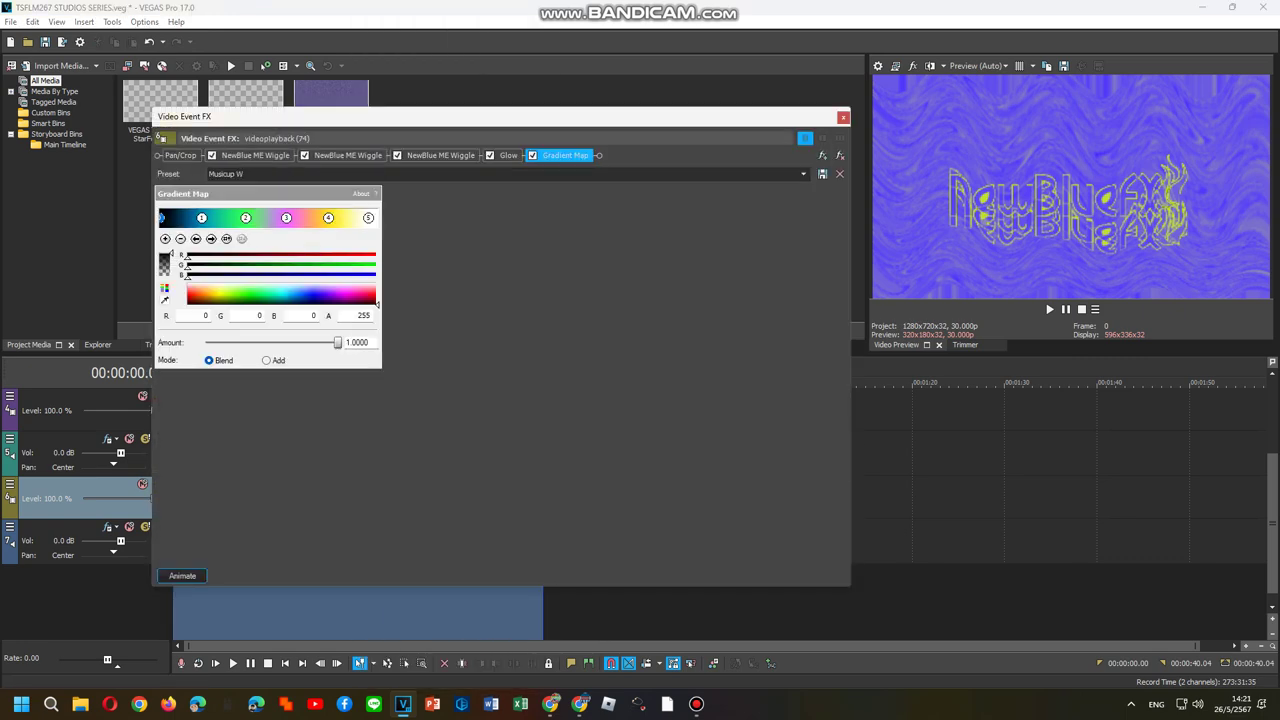
left_click(255, 155)
left_click(348, 155)
left_click(440, 155)
left_click(508, 155)
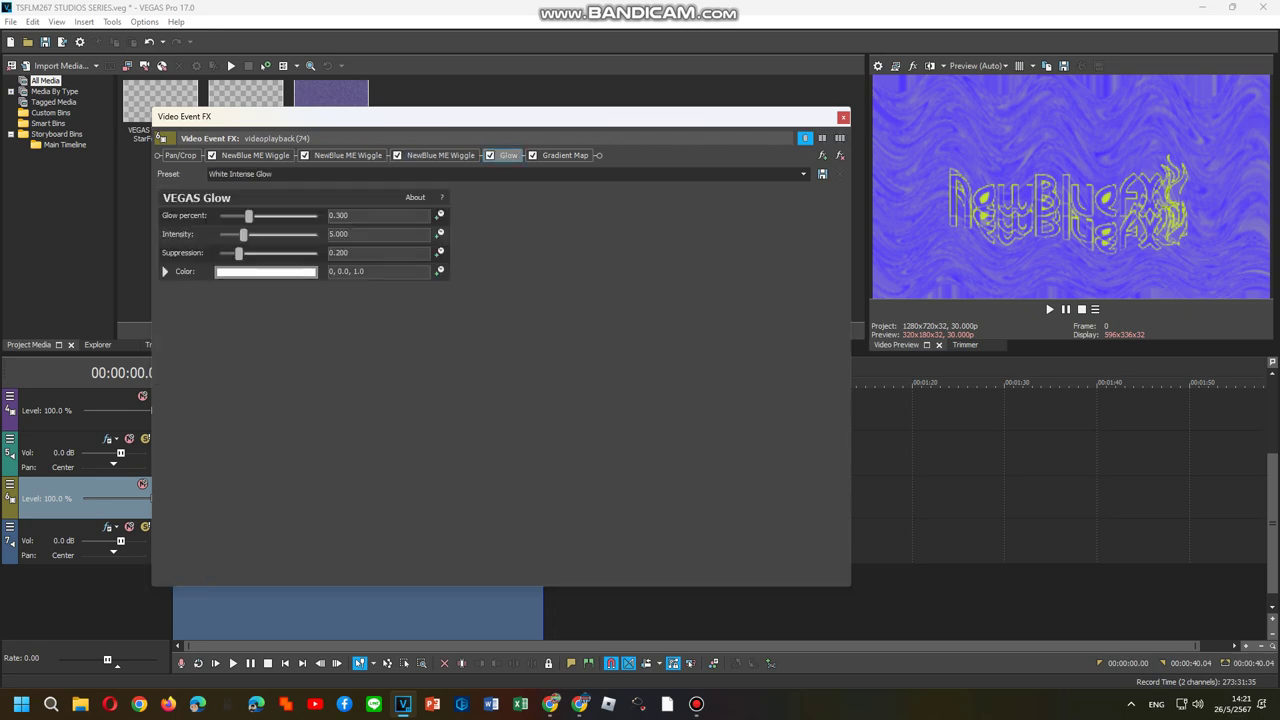
left_click(565, 155)
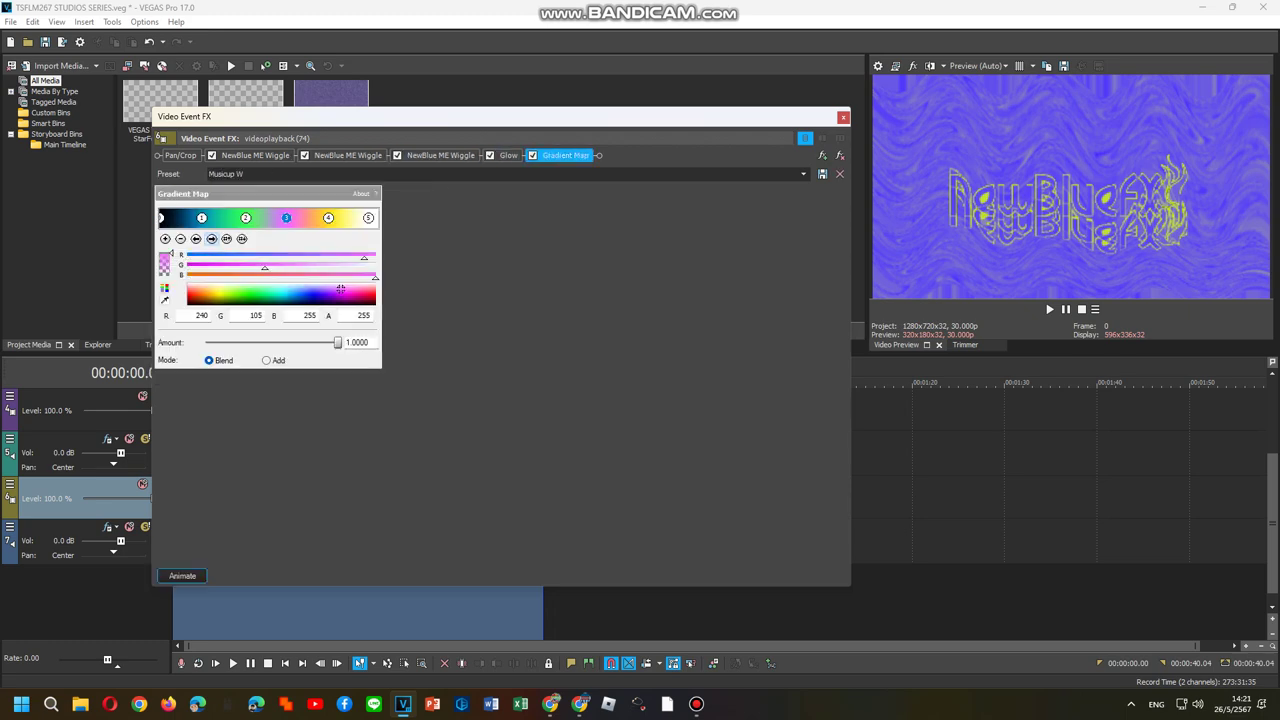
key("alt+F4")
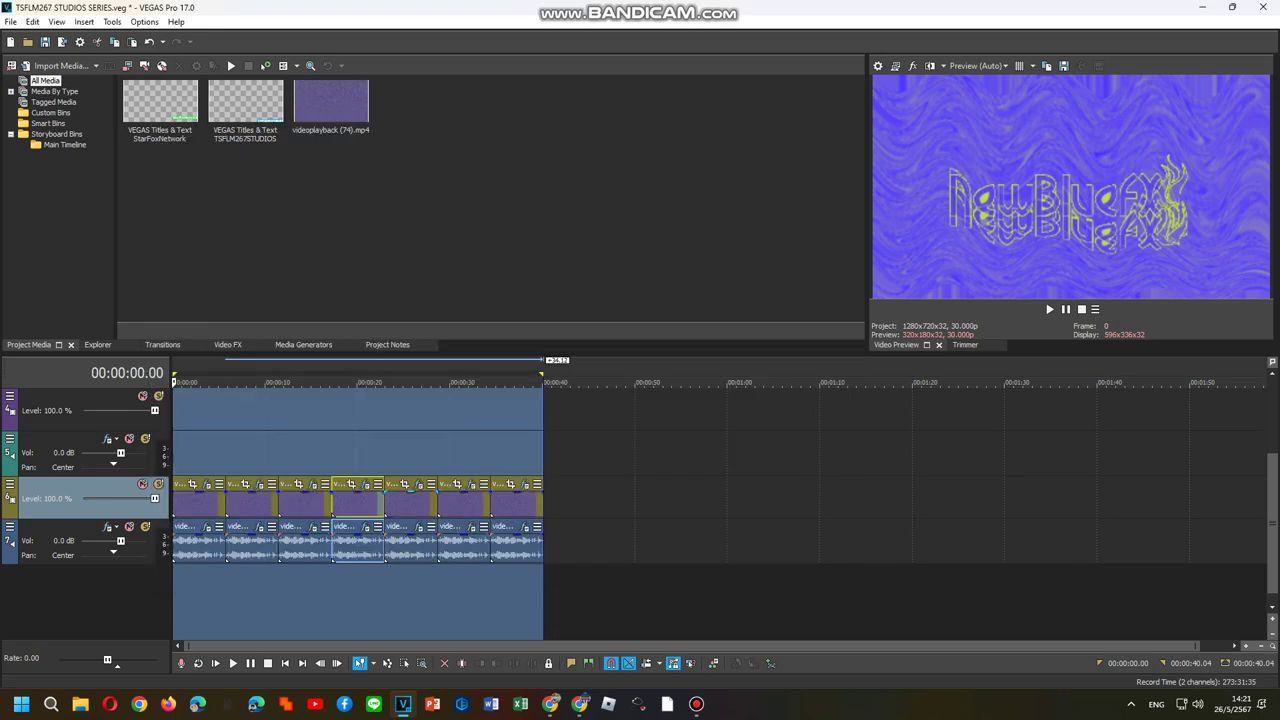
Review the Wiggle, Light Rays and Gradient Map settings of the fifth video event, and close its effects window.
right_click(426, 500)
left_click(455, 156)
left_click(255, 155)
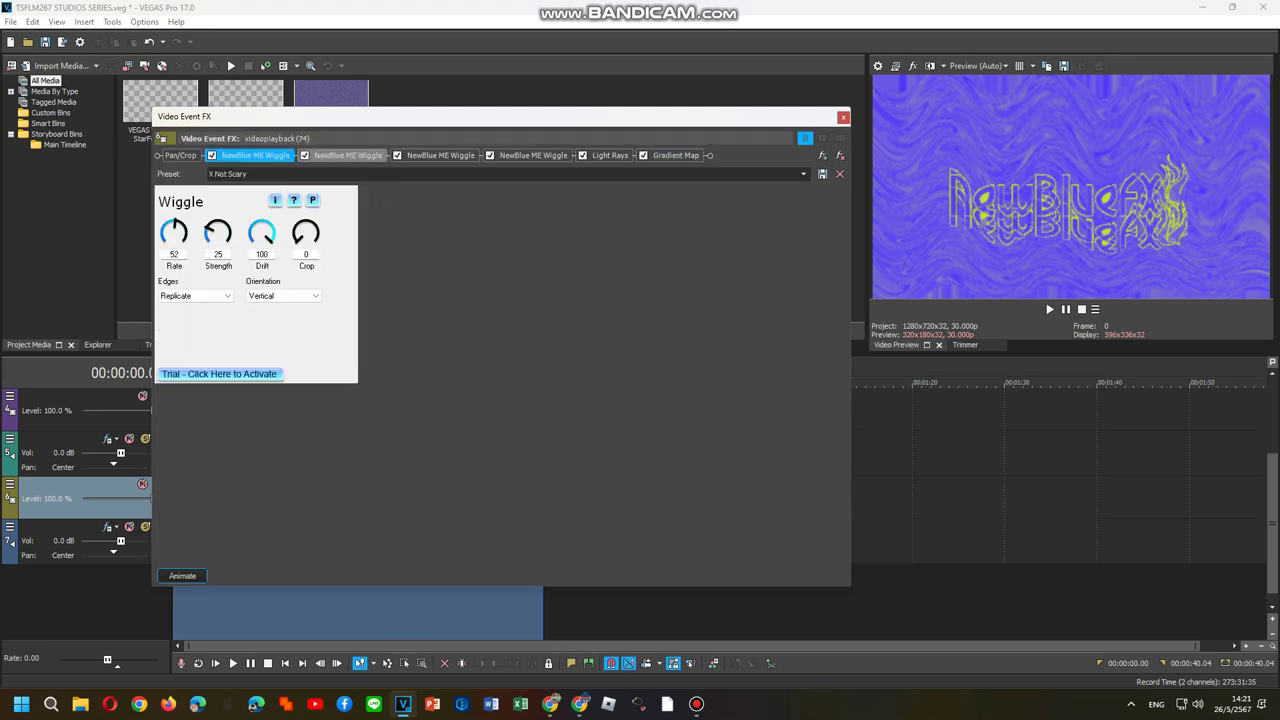
left_click(348, 155)
left_click(440, 155)
left_click(533, 155)
left_click(609, 155)
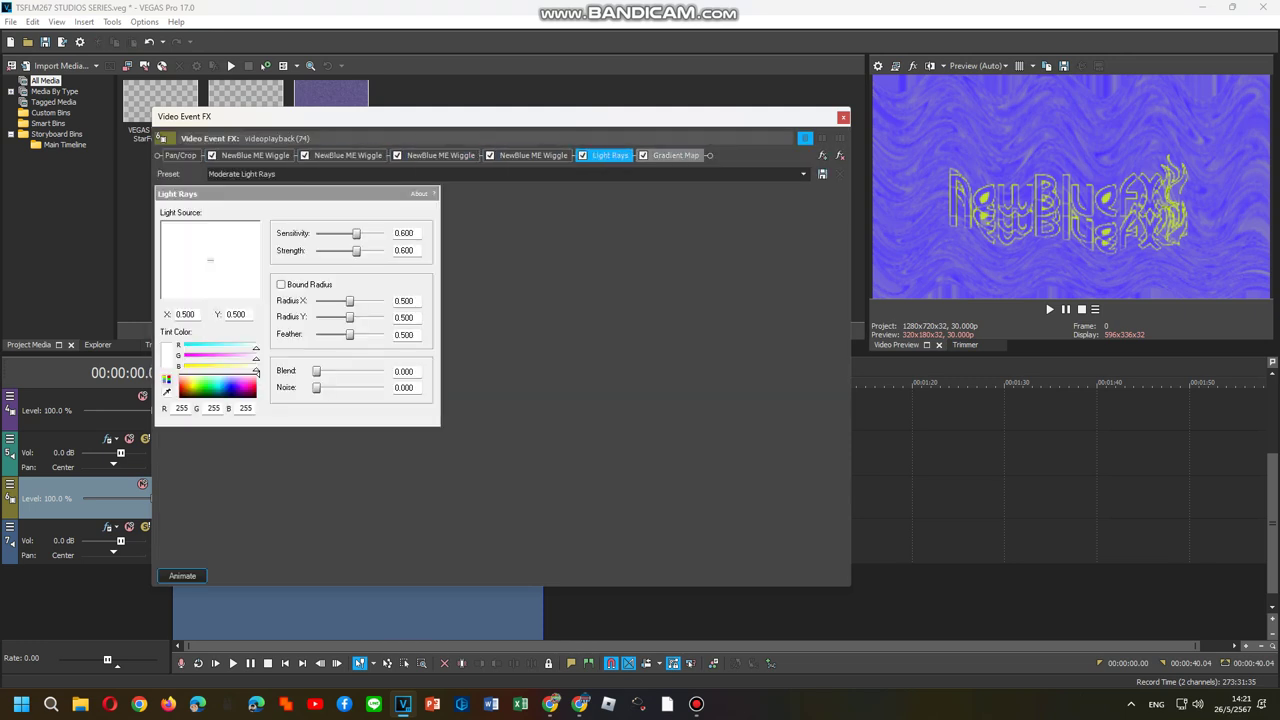
key("Right")
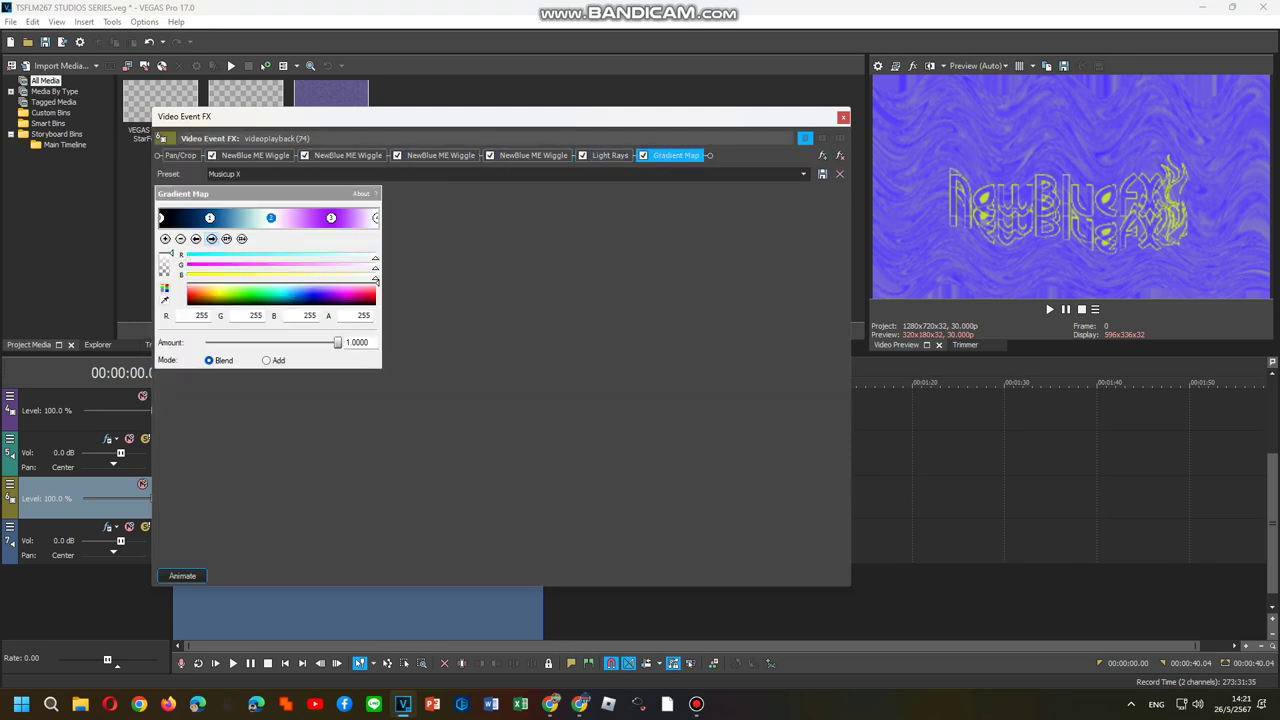
left_click(843, 117)
Review the Wiggle, Swirl, Light Rays and Gradient Map settings of the sixth video event, and close its effects window.
right_click(450, 498)
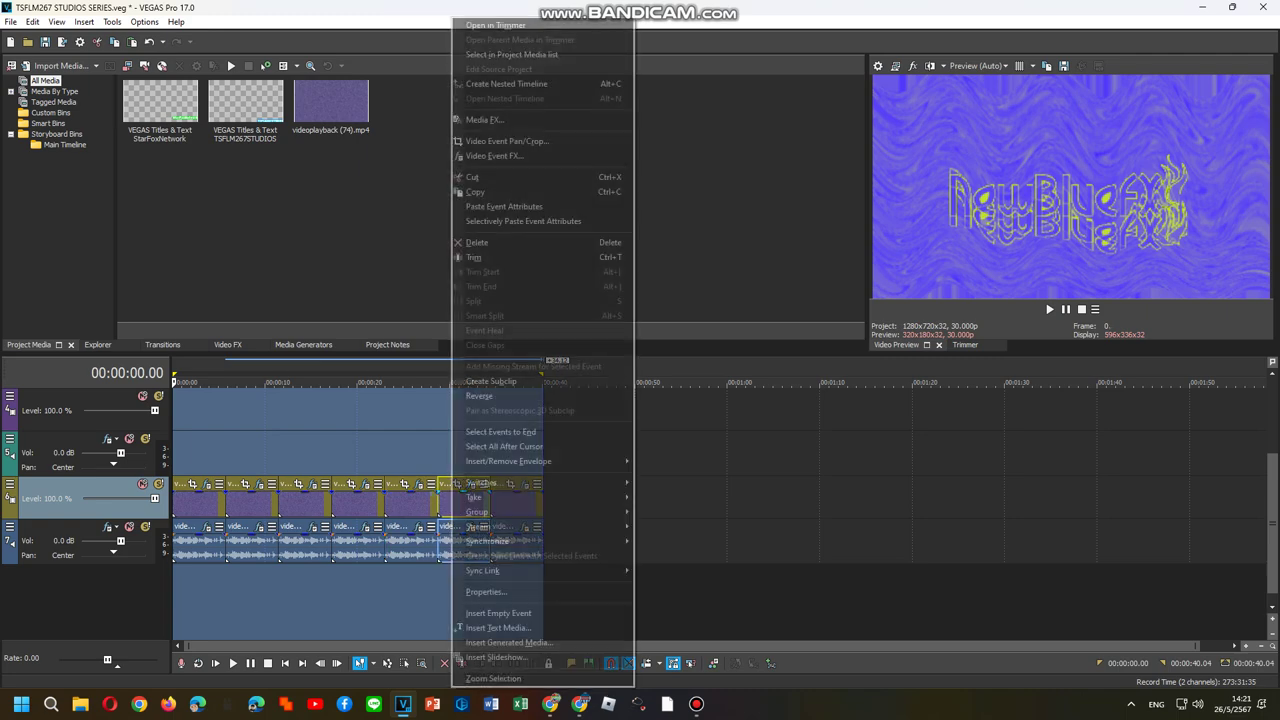
left_click(457, 156)
left_click(255, 155)
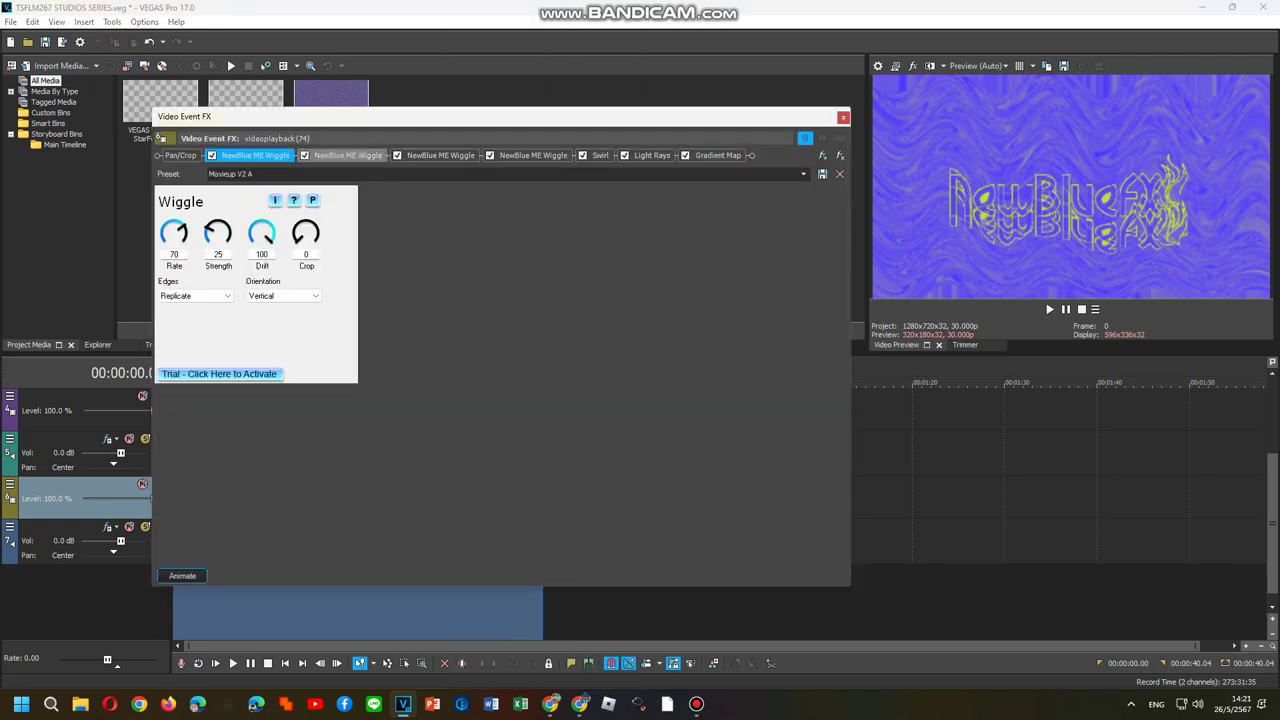
left_click(348, 155)
left_click(440, 155)
key("Right")
key("Right")
key("Right")
key("Right")
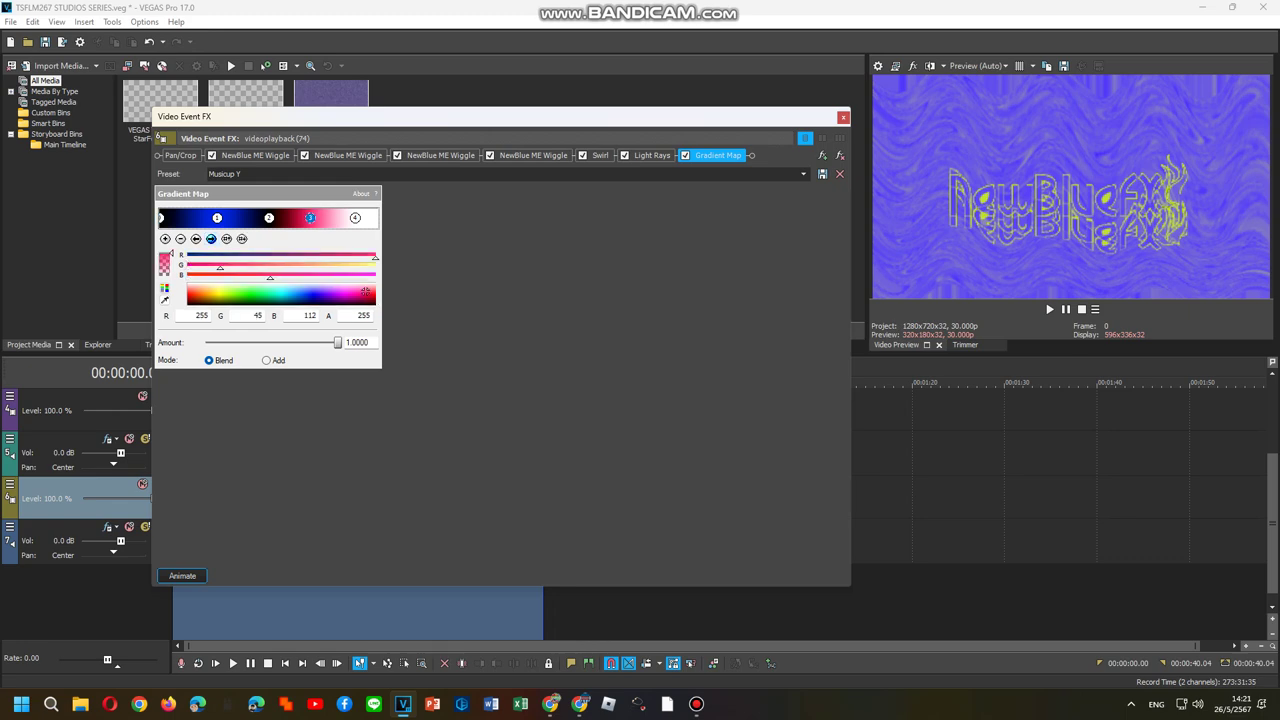
left_click(843, 117)
Review the Wiggle, Light Rays and Gradient Map settings of the seventh video event, and close its effects window.
right_click(520, 503)
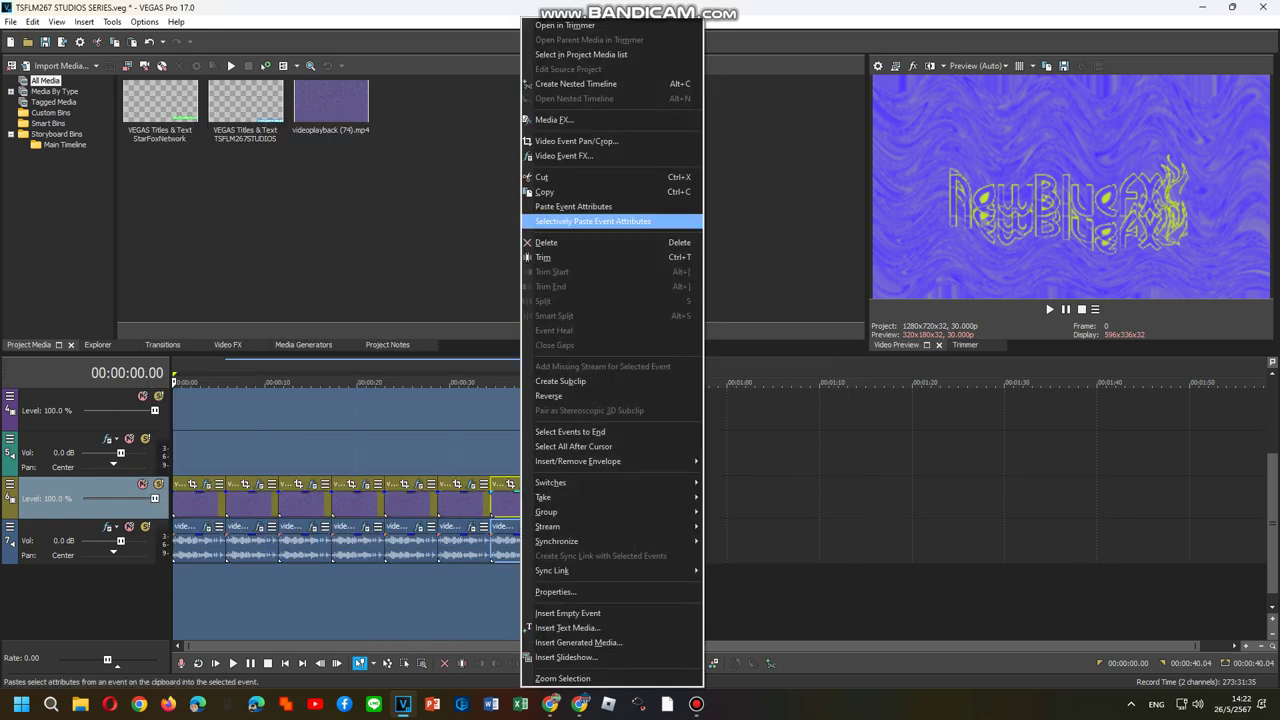
left_click(566, 155)
left_click(255, 155)
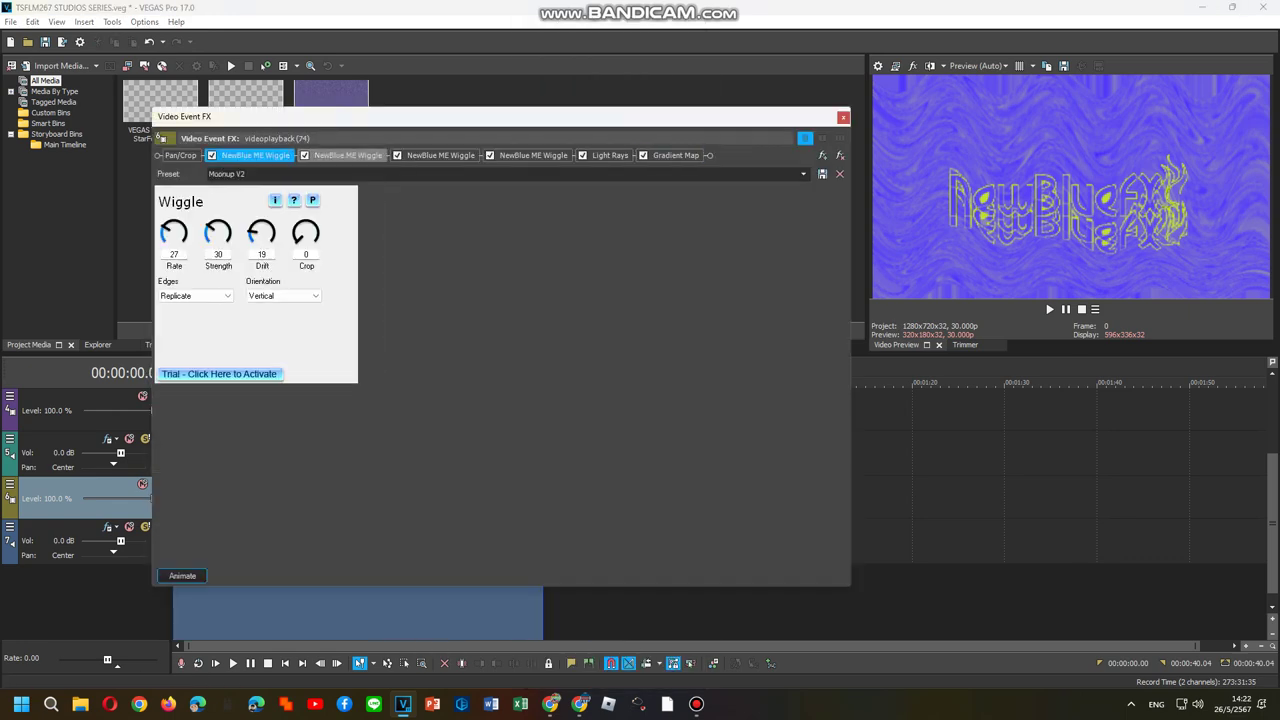
left_click(347, 155)
left_click(440, 155)
left_click(520, 155)
key("Right")
key("Right")
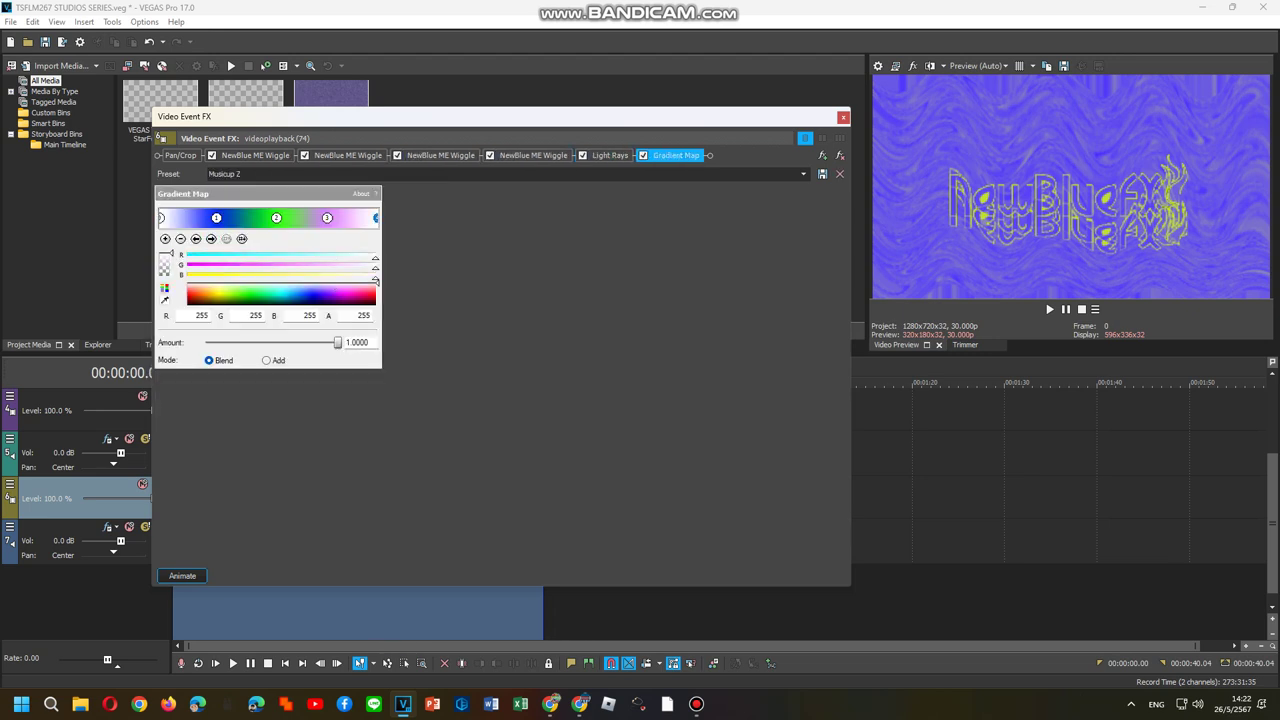
left_click(843, 117)
Play the project from its start to preview the combined video and audio effects.
double_click(356, 452)
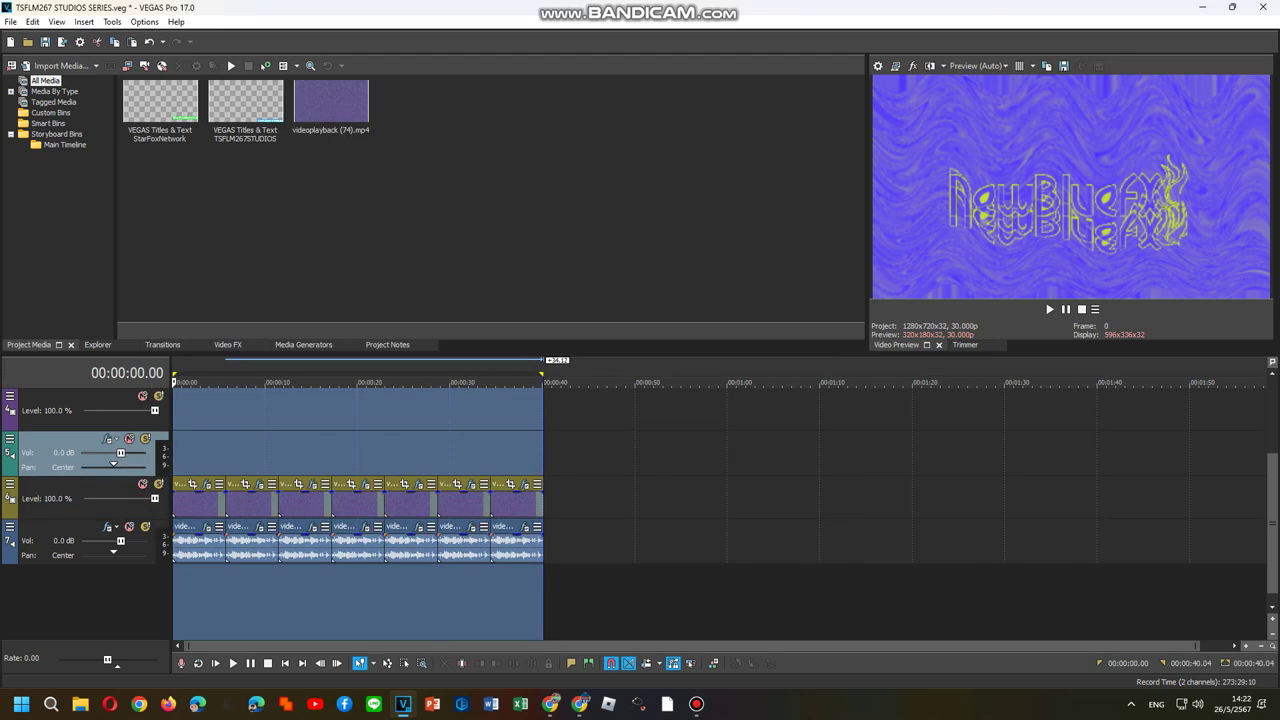
key("space")
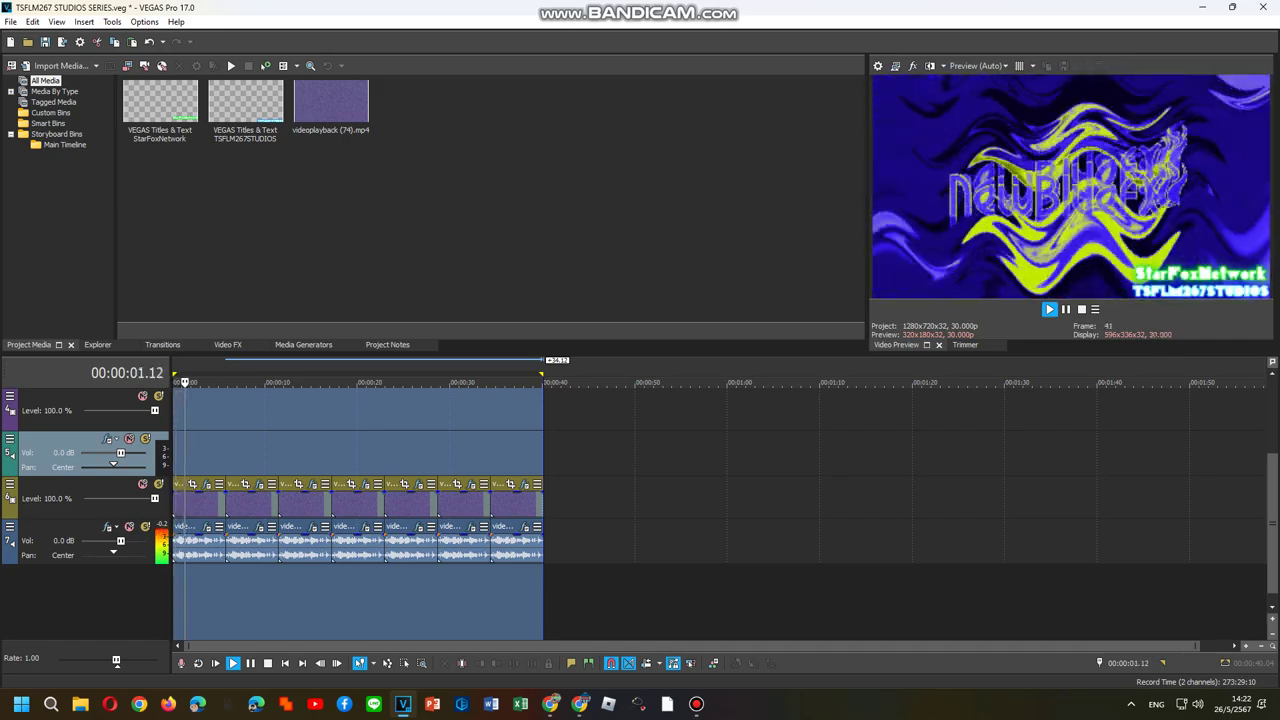